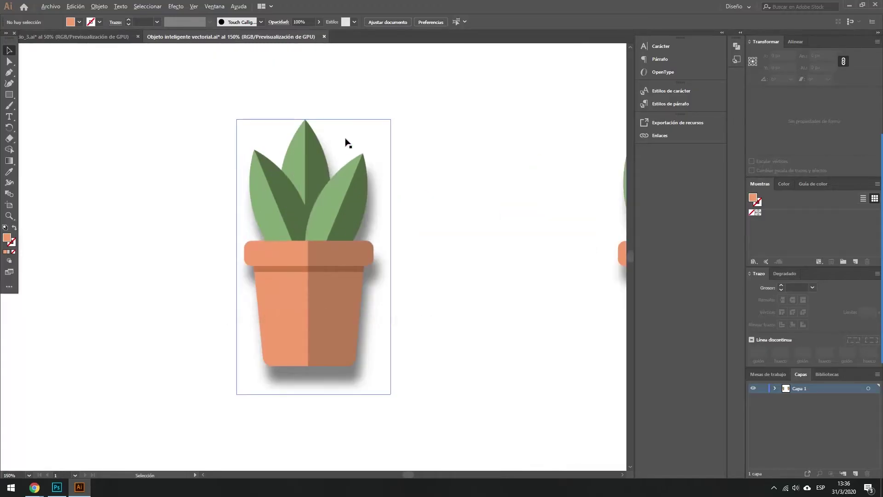
scroll(347, 143, up, 2)
scroll(363, 209, up, 3)
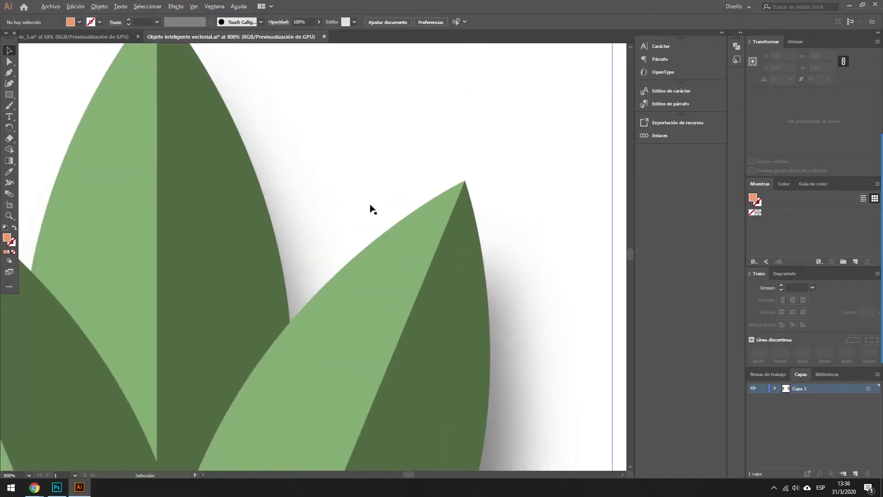
scroll(392, 239, up, 3)
scroll(425, 263, up, 2)
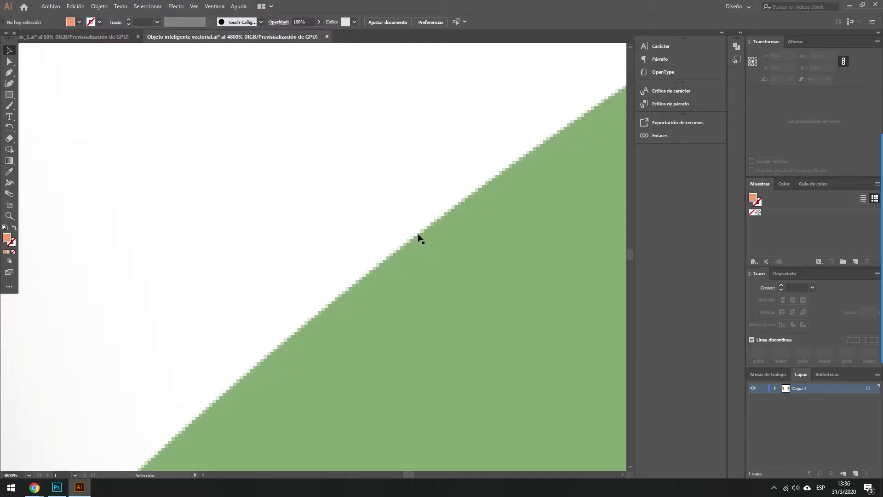
scroll(418, 237, down, 2)
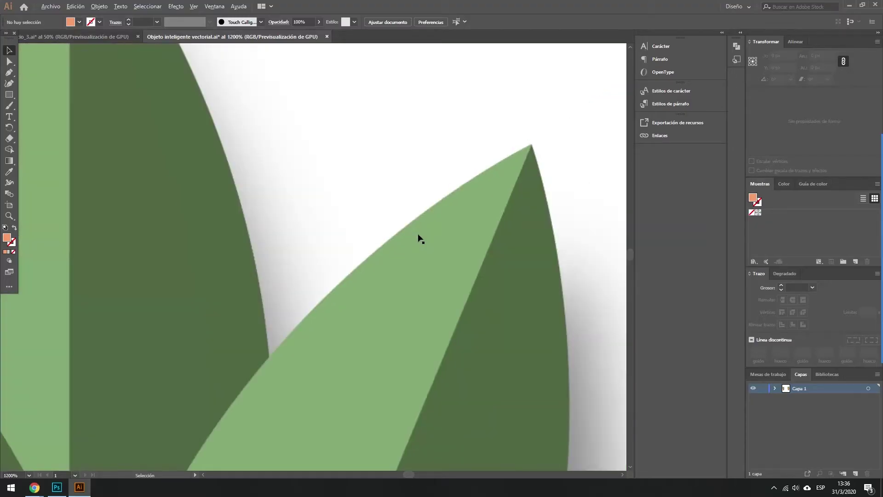
scroll(420, 236, down, 2)
scroll(256, 276, down, 2)
scroll(201, 276, down, 2)
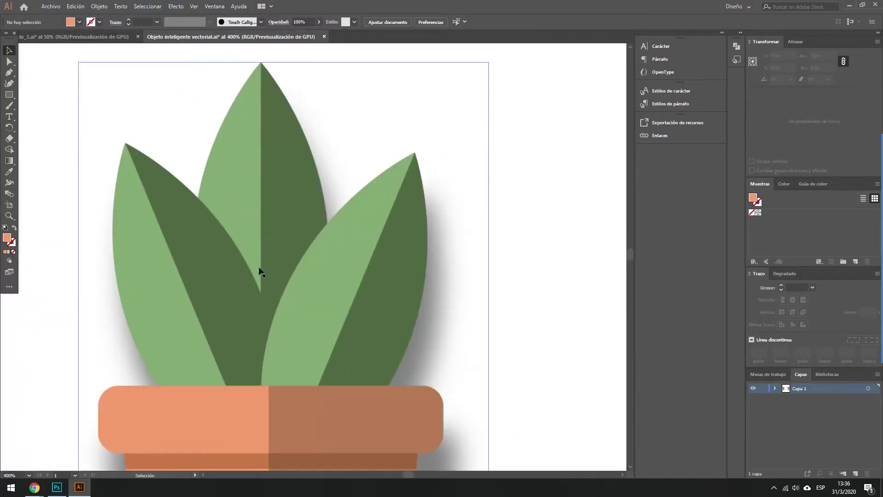
scroll(258, 270, down, 2)
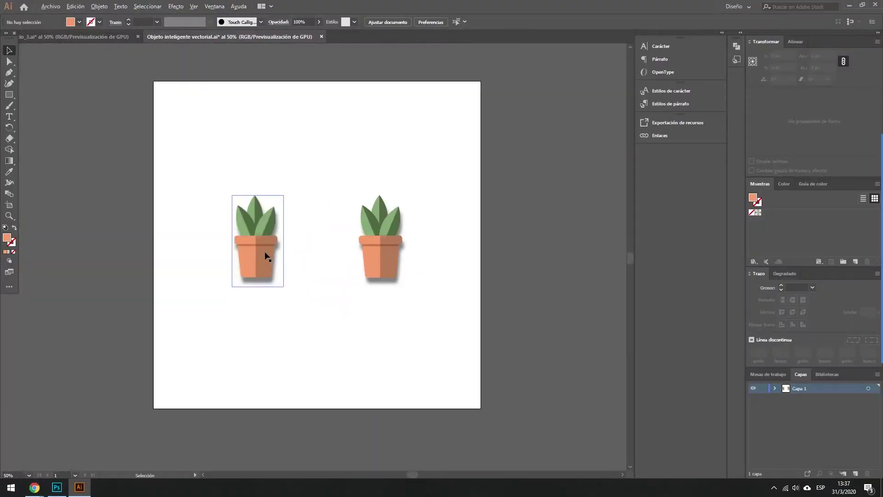
scroll(267, 258, up, 2)
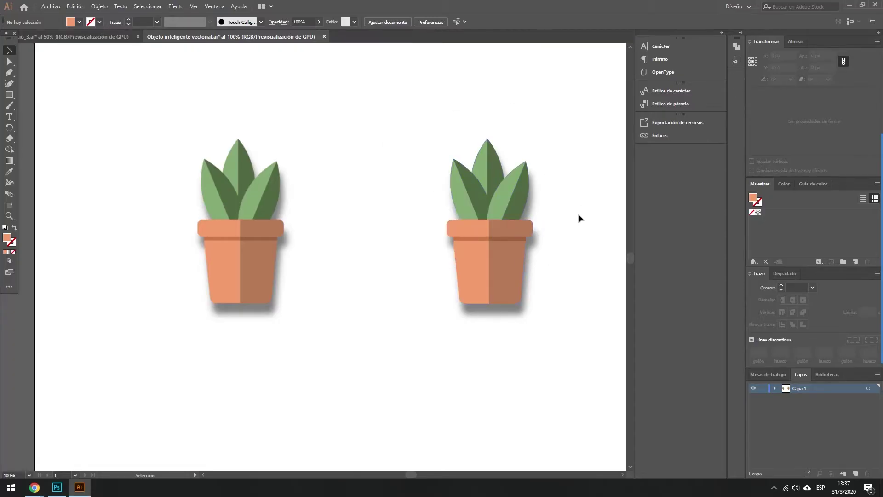
scroll(534, 203, up, 1)
scroll(534, 203, up, 2)
scroll(327, 71, up, 2)
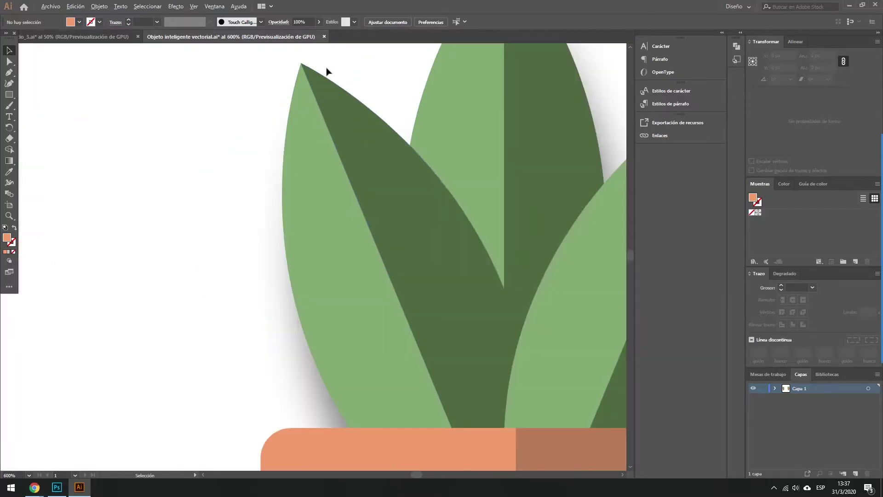
scroll(326, 71, up, 2)
scroll(315, 71, up, 3)
scroll(272, 91, up, 2)
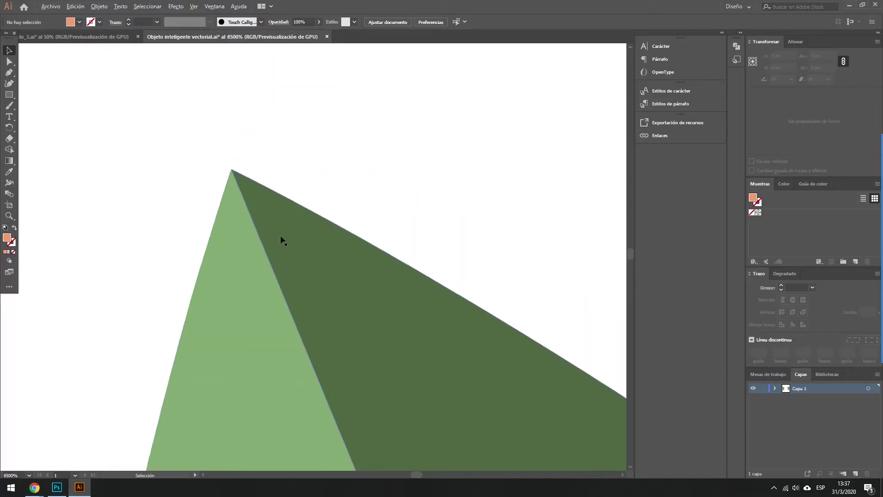
scroll(230, 203, up, 1)
scroll(236, 88, up, 1)
scroll(502, 75, up, 2)
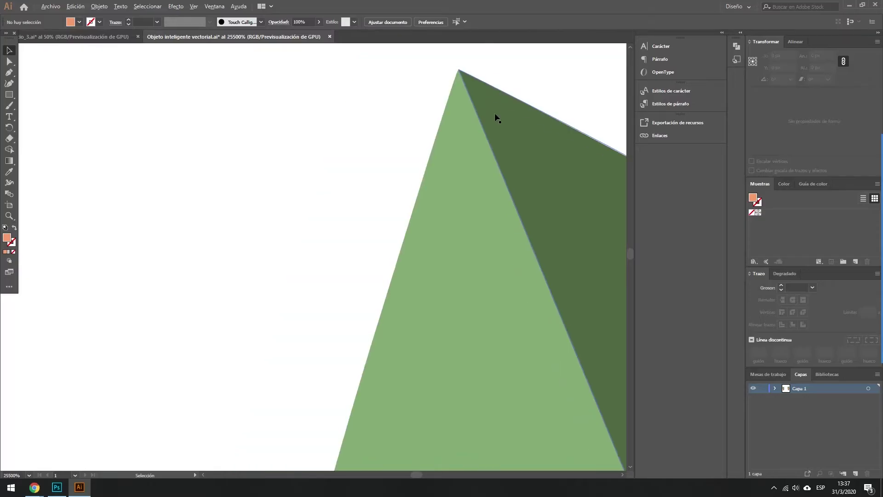
scroll(495, 117, down, 1)
scroll(497, 118, down, 1)
scroll(529, 169, down, 3)
key(a)
scroll(548, 388, up, 2)
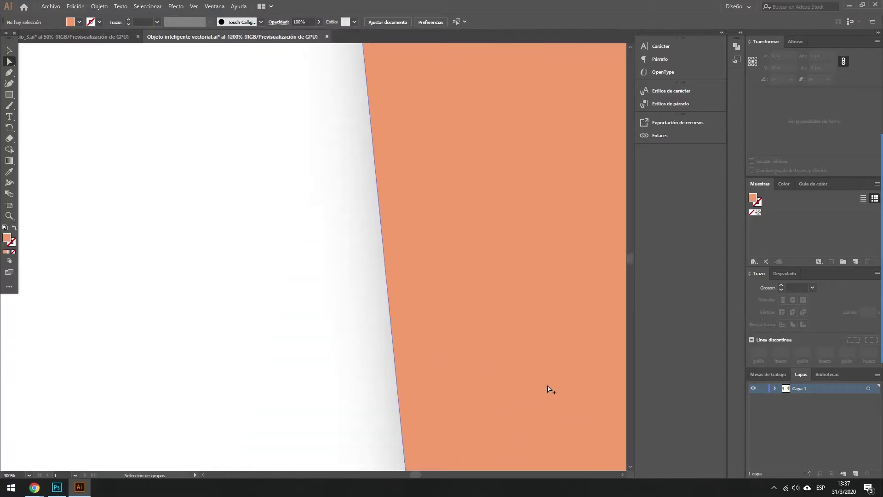
scroll(405, 323, up, 1)
scroll(414, 357, up, 2)
scroll(412, 386, up, 3)
scroll(249, 332, up, 2)
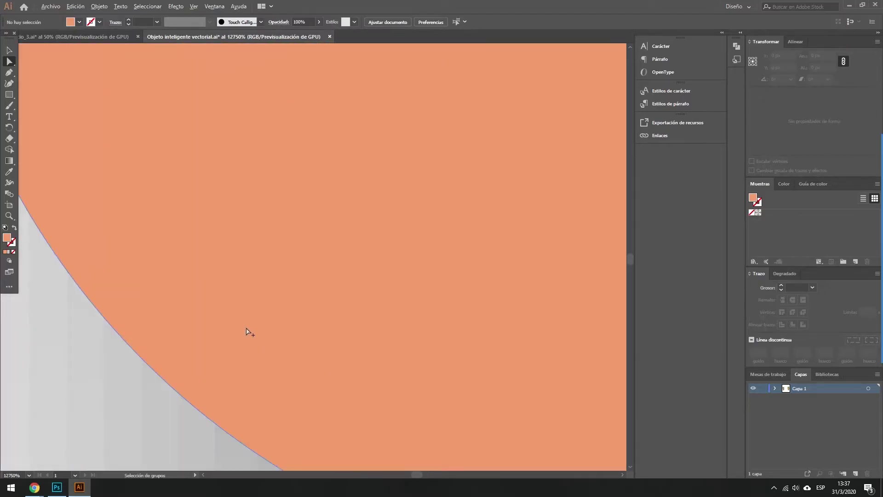
scroll(257, 285, down, 3)
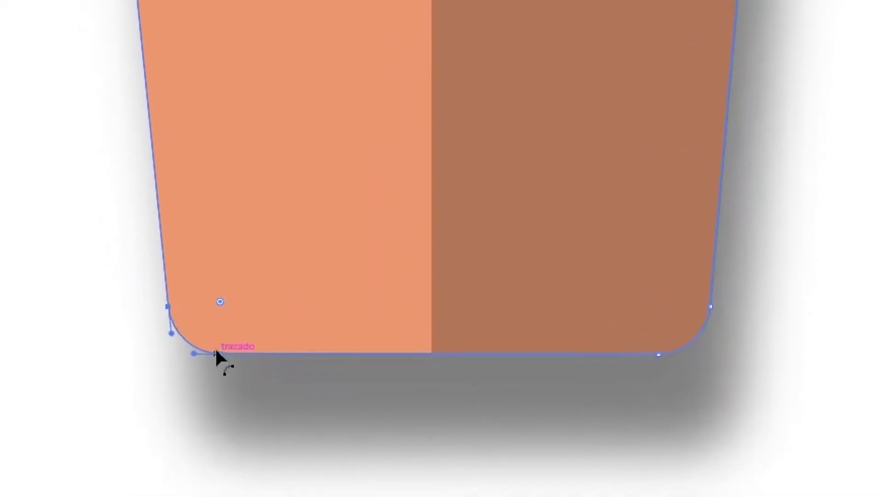
click(216, 336)
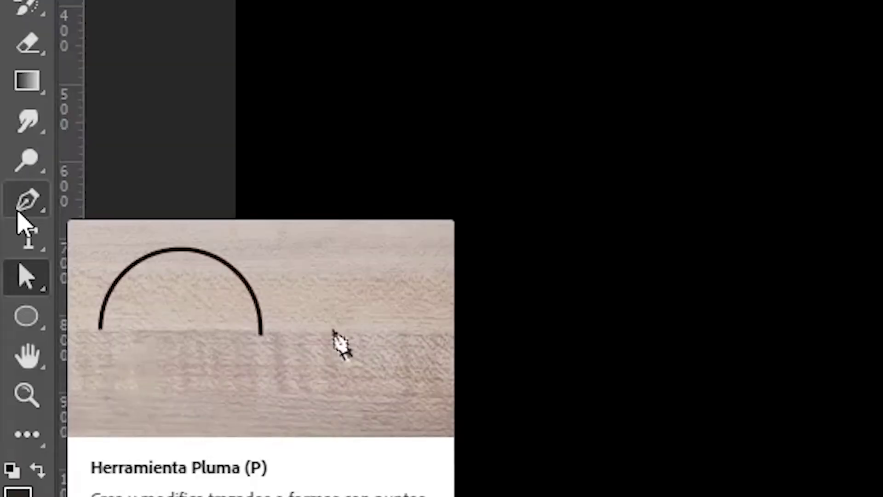
Place a single Pen path anchor in the upper left of the black canvas.
click(17, 213)
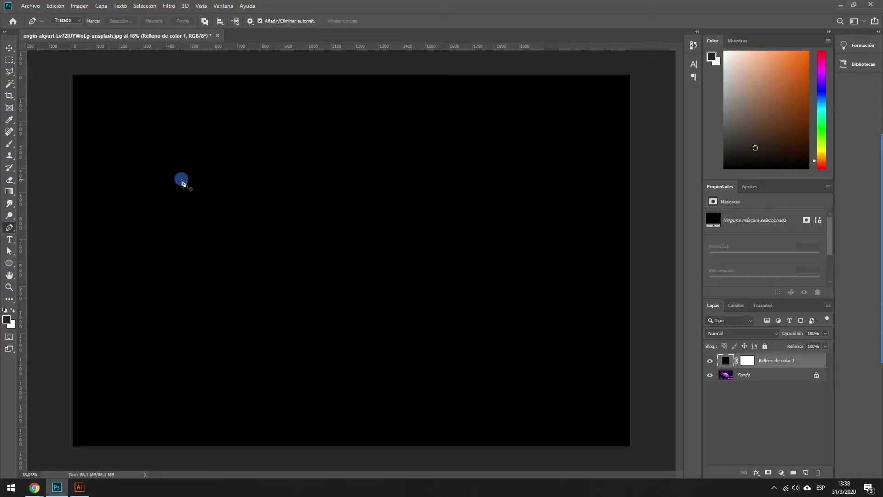
click(182, 179)
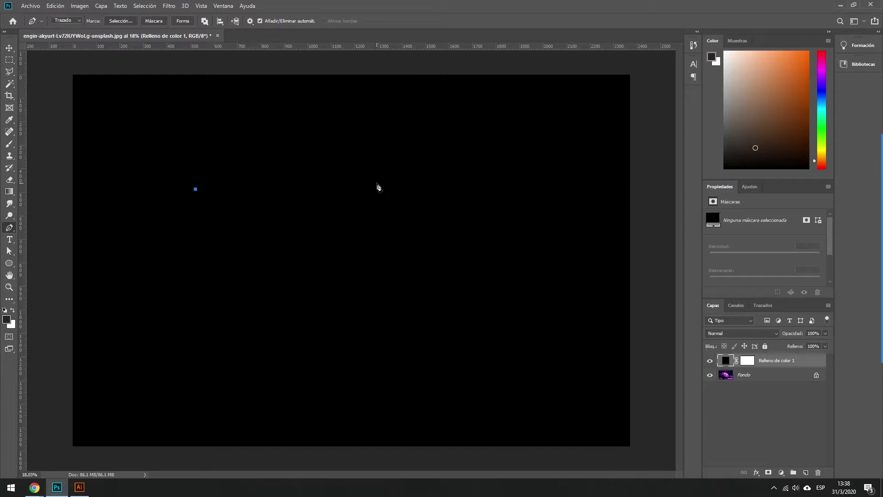
drag(385, 187, 412, 204)
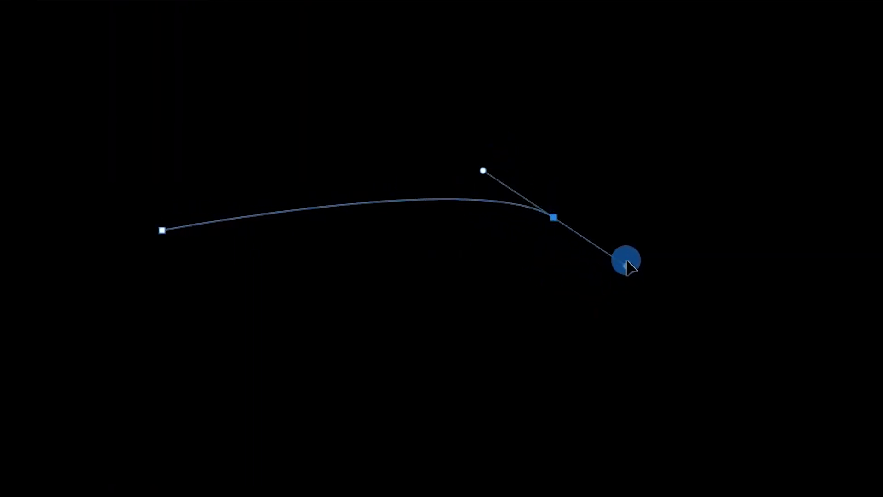
mouse_move(630, 266)
mouse_down()
mouse_move(633, 246)
mouse_move(703, 298)
mouse_move(810, 337)
mouse_move(721, 335)
mouse_move(681, 312)
mouse_up()
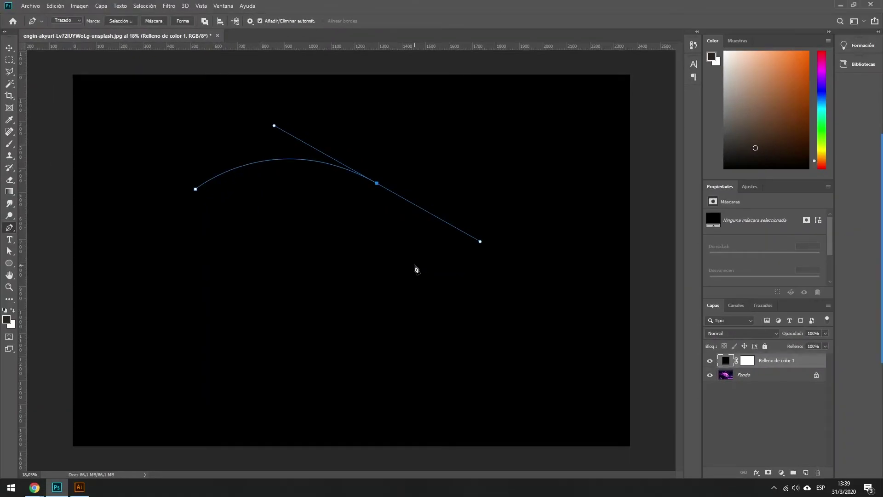
drag(339, 329, 346, 319)
key(ctrl+z)
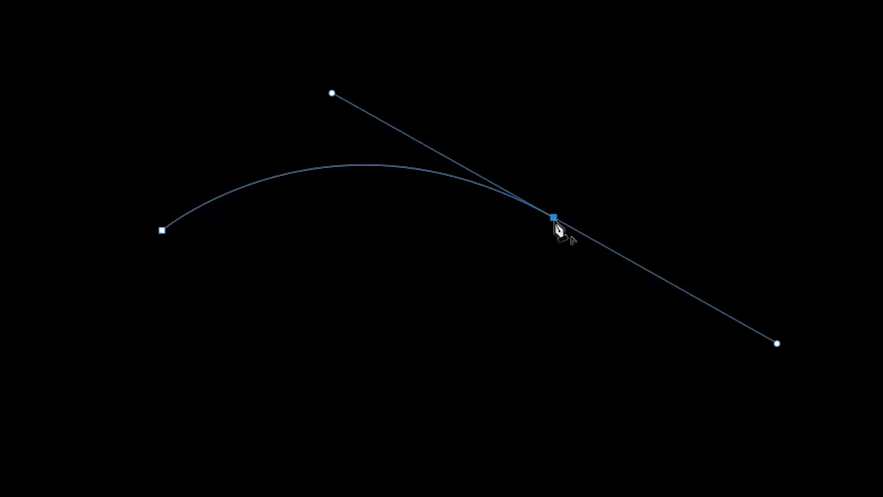
click(554, 220)
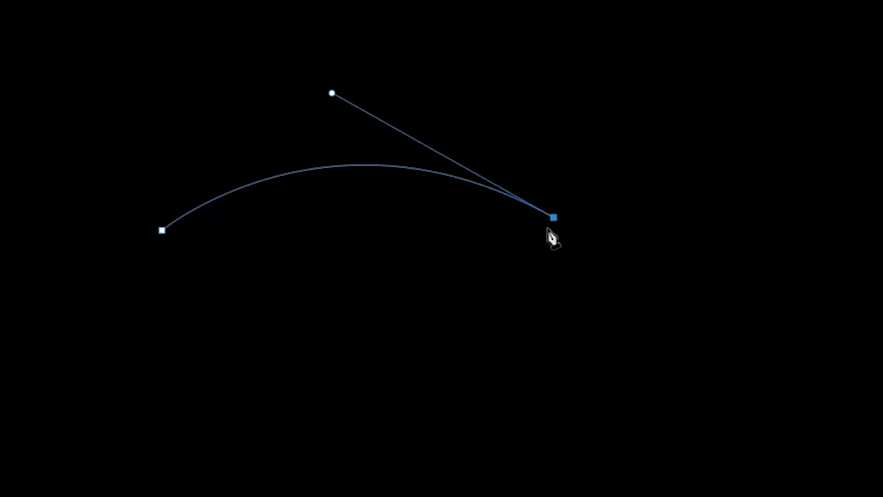
click(421, 480)
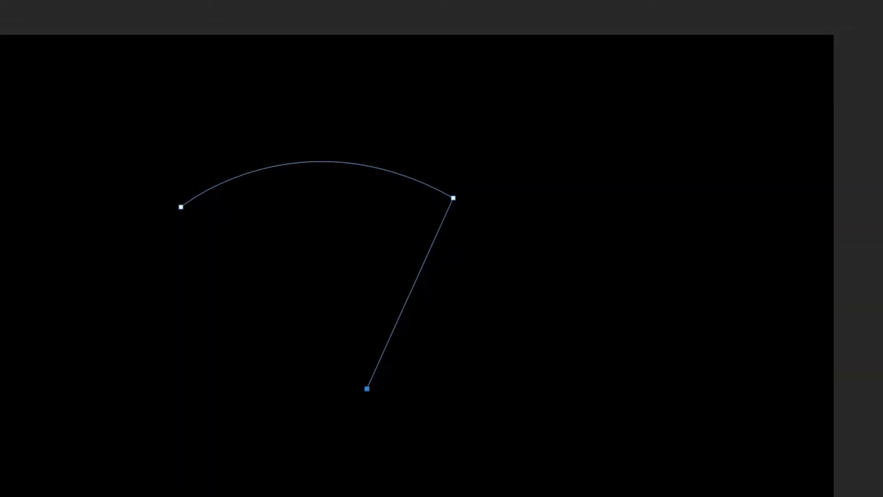
key(ctrl+z)
key(ctrl+z)
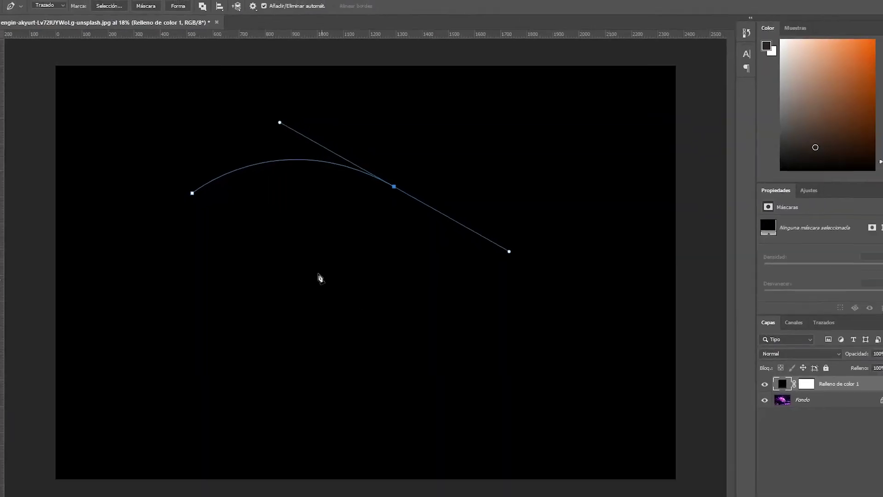
click(310, 262)
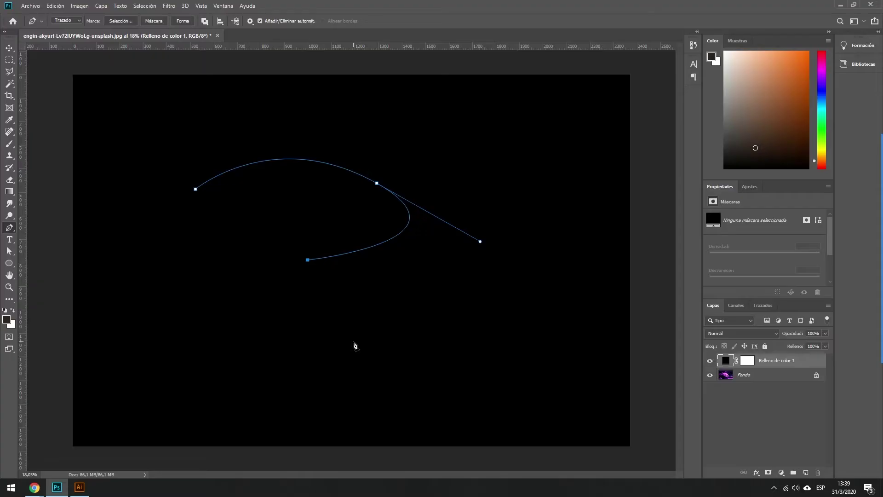
key(ctrl+z)
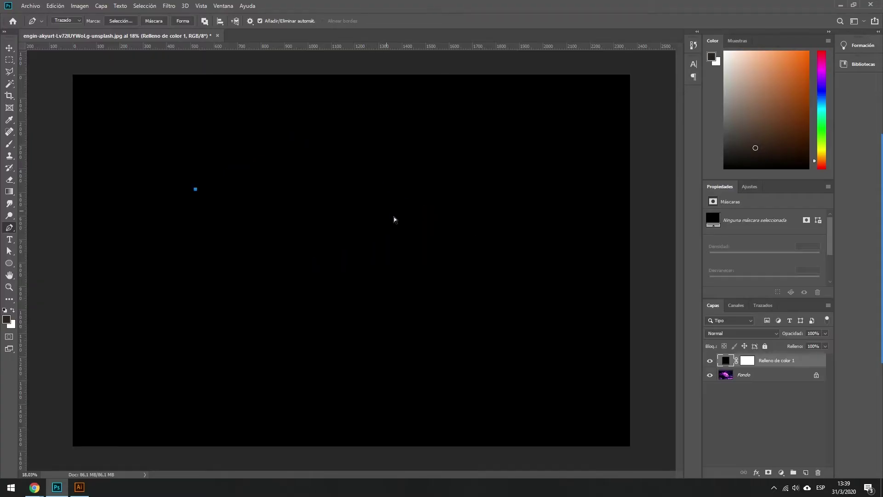
Practise a Pen curve: an arced second anchor, a sharp corner from a swung handle, then another anchor.
drag(346, 189, 404, 246)
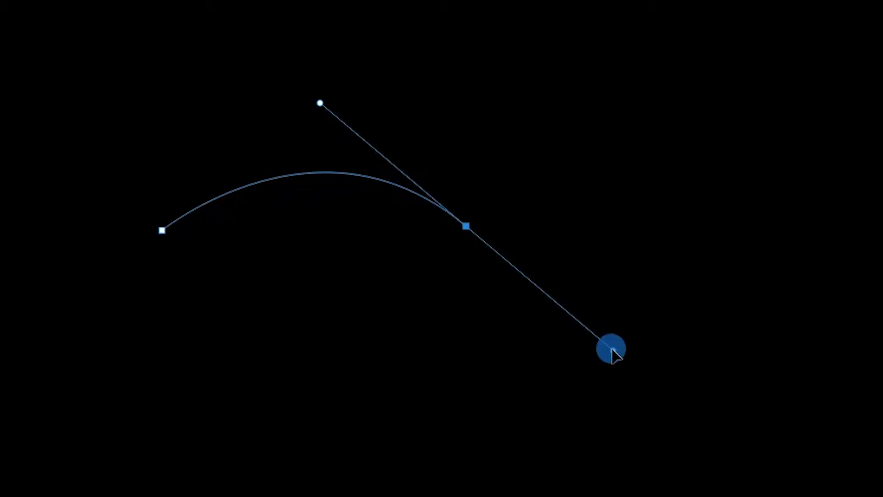
mouse_move(612, 348)
mouse_down()
mouse_move(466, 98)
mouse_move(483, 105)
mouse_up()
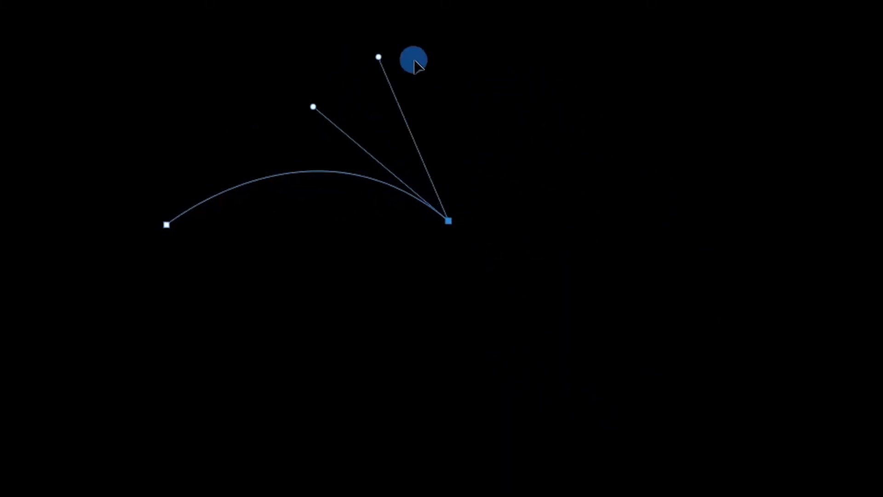
mouse_move(483, 105)
mouse_down()
mouse_move(246, 134)
mouse_move(363, 110)
mouse_move(357, 118)
mouse_up()
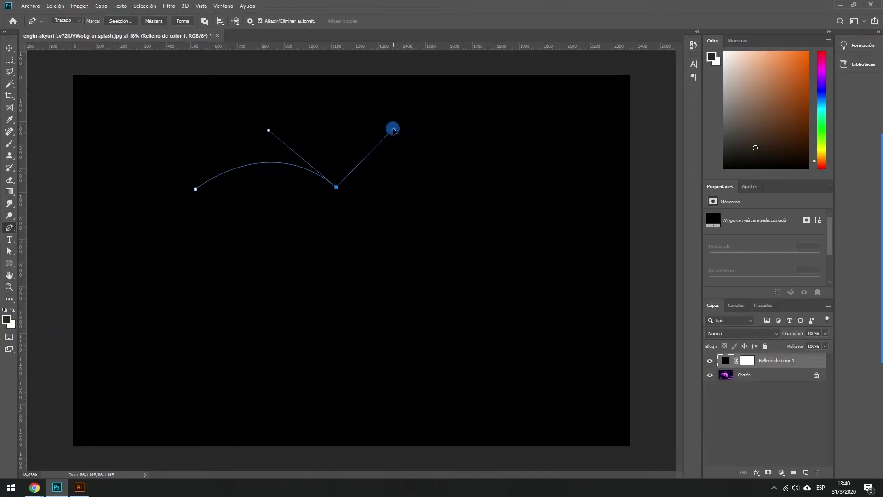
click(386, 298)
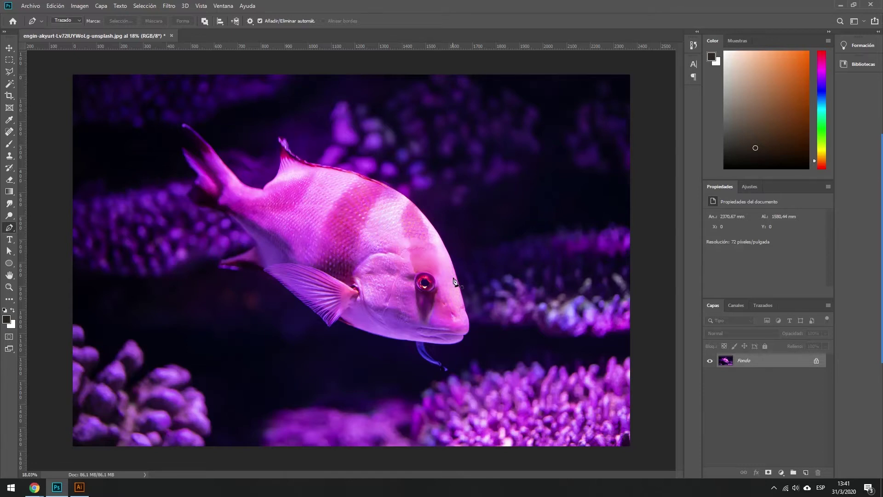
Try tracing the fish's head with the Polygonal Lasso, then abandon the outline.
click(9, 72)
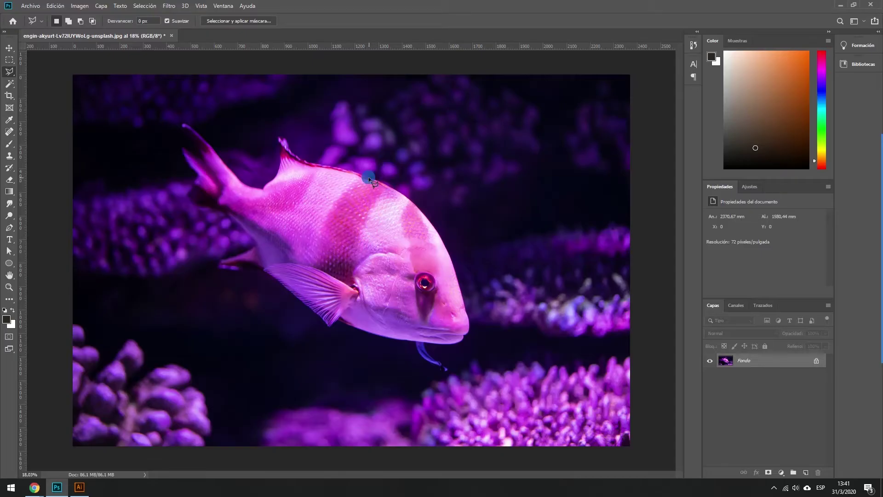
click(430, 223)
click(445, 251)
click(457, 278)
click(468, 317)
key(Escape)
Start a Pen path on the fish's upper edge, curving it along the head contour.
click(9, 227)
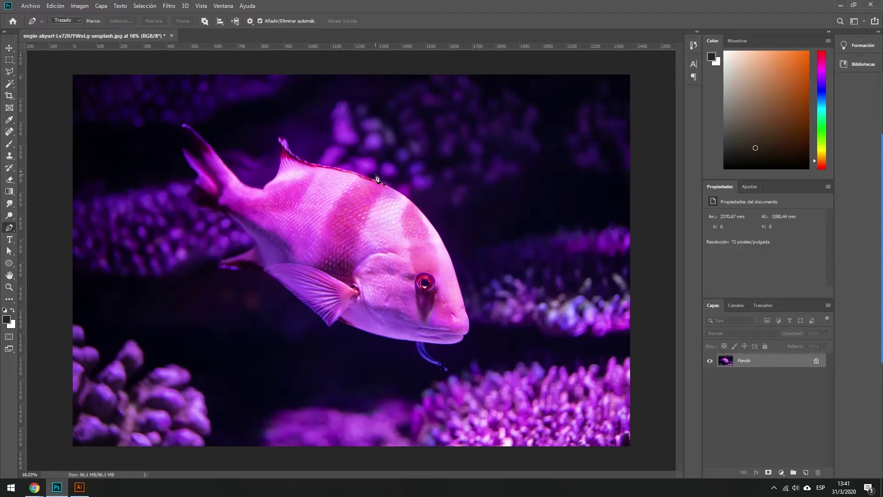
scroll(436, 220, up, 1)
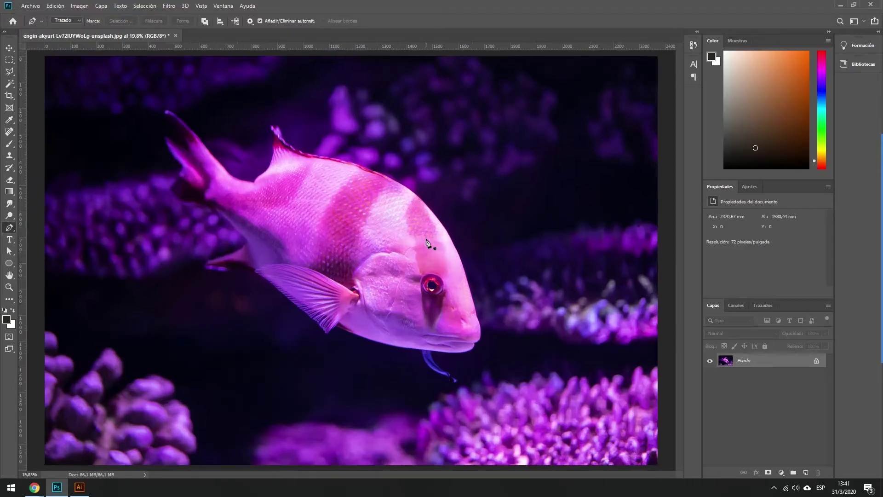
click(424, 198)
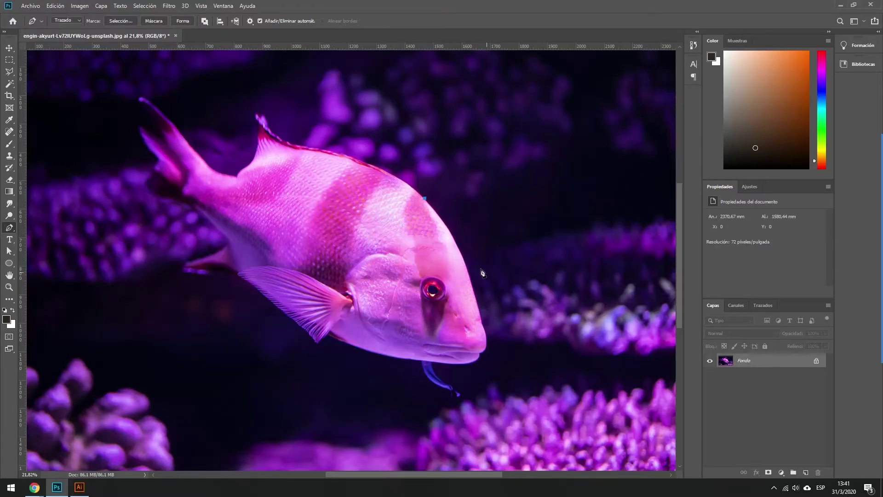
click(464, 264)
drag(465, 266, 474, 294)
scroll(464, 260, up, 5)
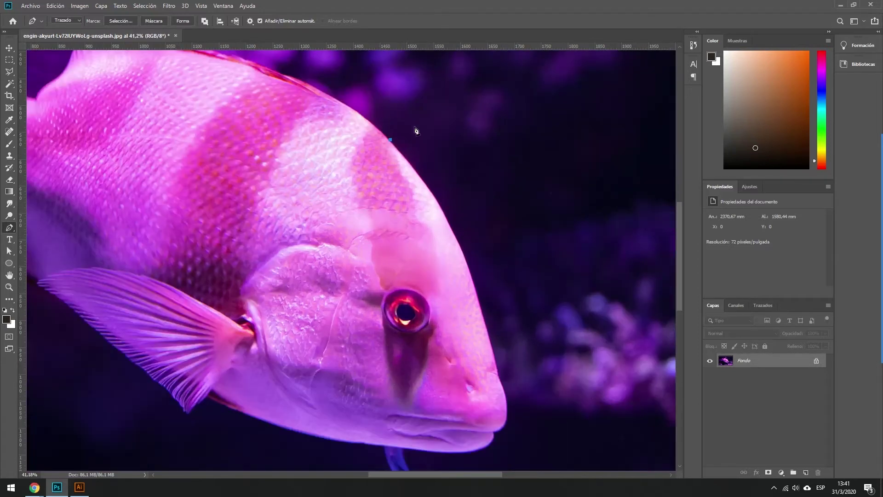
drag(461, 248, 481, 303)
key(ctrl+z)
scroll(497, 368, up, 3)
Continue the path around the nose and mouth, along the lower lip and jaw.
drag(501, 345, 507, 352)
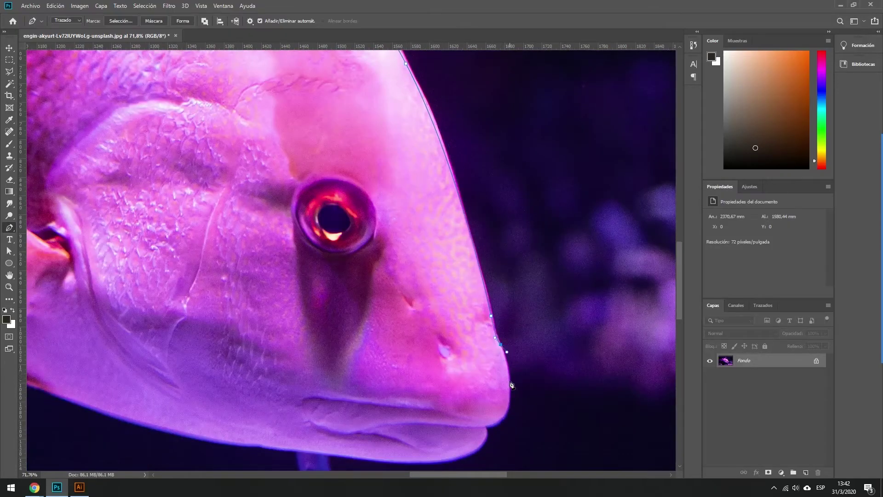
drag(510, 411, 503, 409)
scroll(466, 332, down, 1)
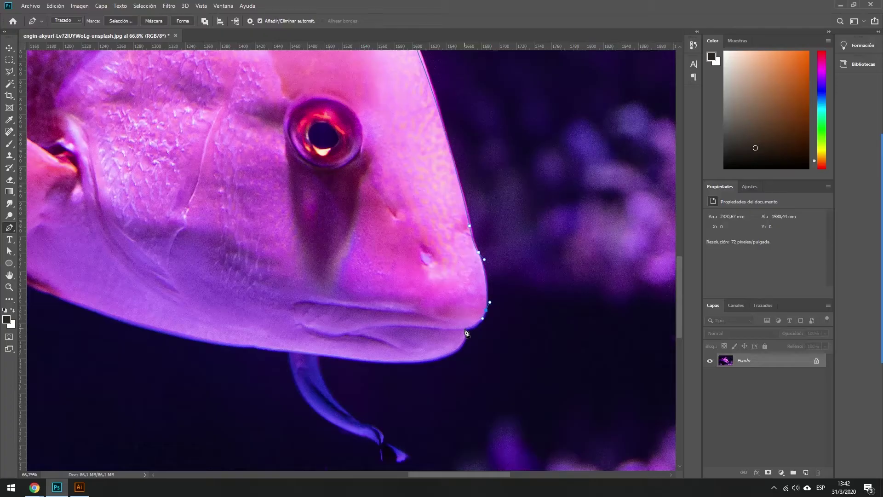
drag(466, 331, 461, 330)
click(474, 345)
drag(454, 353, 444, 357)
drag(267, 350, 88, 324)
key(ctrl+z)
drag(330, 356, 247, 345)
Reshape the jaw curve and add anchors along the fish's belly edge.
scroll(235, 350, up, 3)
mouse_move(230, 336)
mouse_down()
mouse_move(238, 333)
mouse_move(193, 338)
mouse_up()
scroll(170, 343, left, 3)
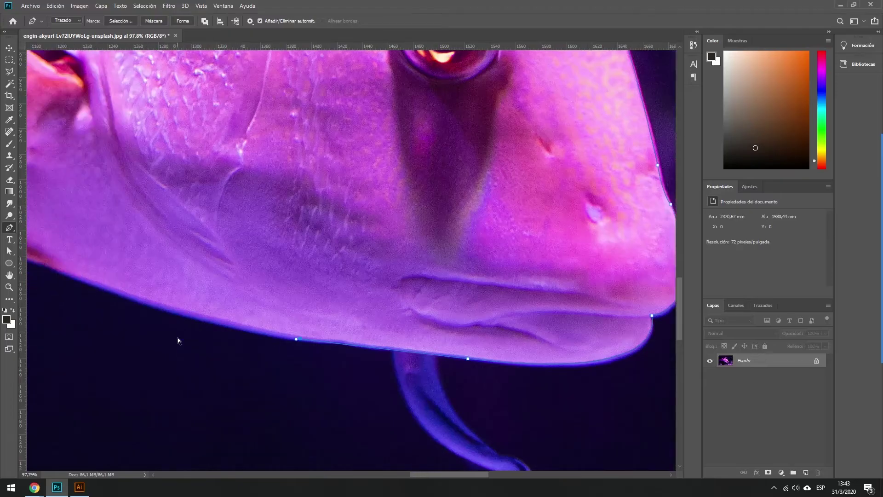
scroll(178, 340, down, 3)
click(256, 313)
click(147, 273)
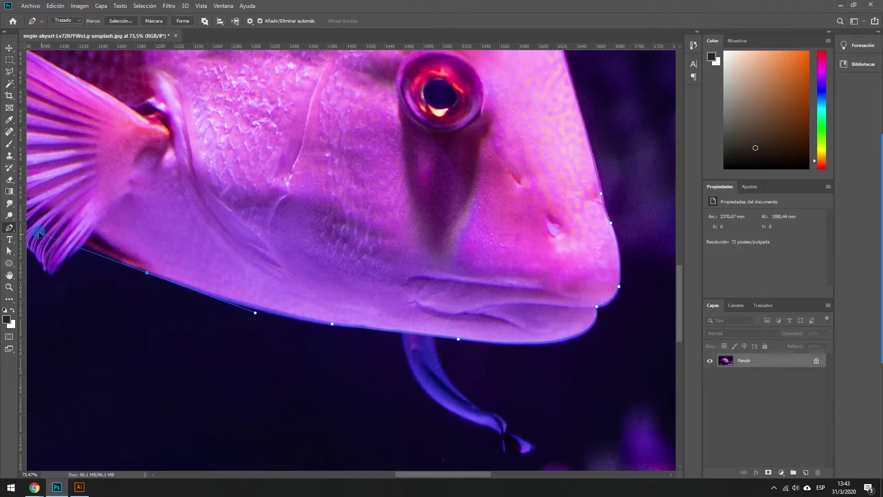
click(86, 245)
click(67, 260)
Trace the lower fin with curved anchors from its tip up its edge.
scroll(67, 278, up, 3)
click(106, 288)
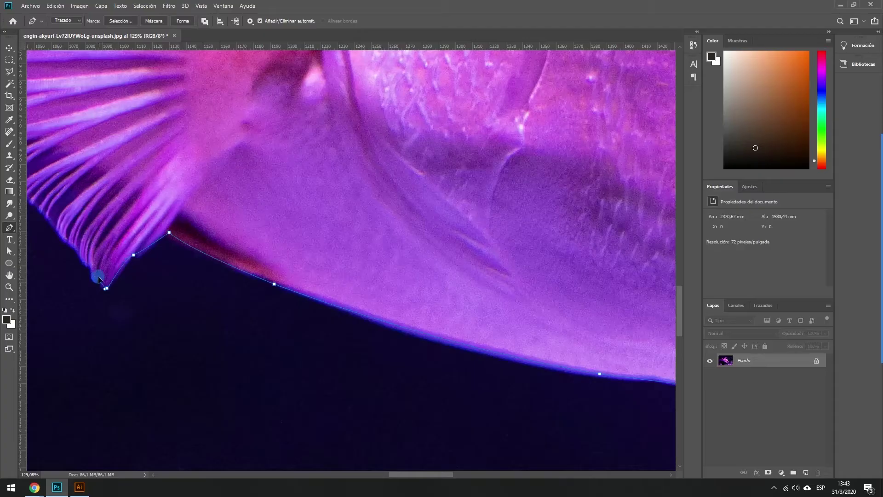
drag(89, 266, 222, 332)
click(170, 265)
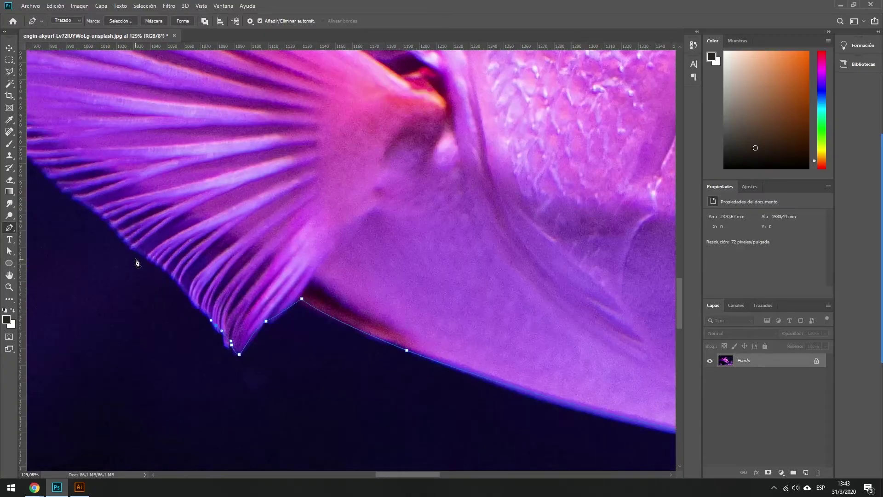
click(99, 228)
drag(106, 214, 108, 220)
drag(135, 249, 110, 226)
drag(134, 246, 108, 237)
drag(70, 194, 48, 183)
Carry the path up the fin to its tip, across its top edge and along the lower body.
scroll(112, 212, up, 2)
scroll(112, 214, left, 3)
scroll(111, 214, up, 1)
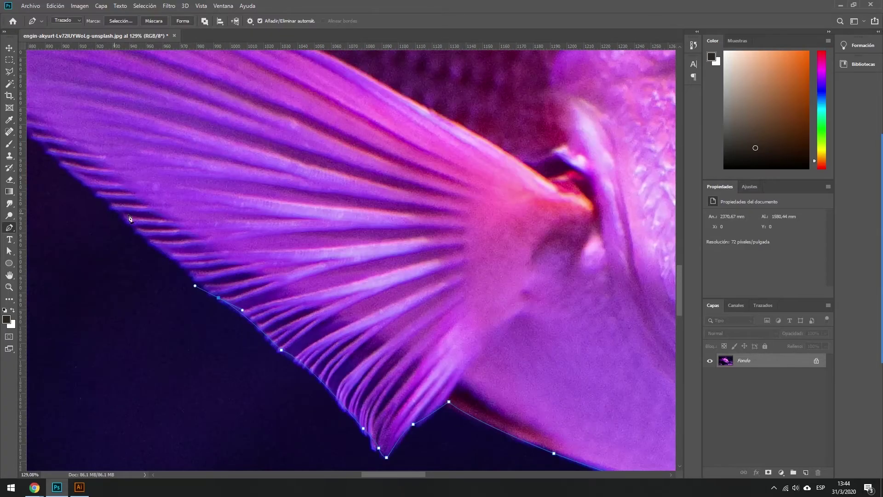
scroll(98, 202, up, 3)
scroll(98, 205, left, 3)
drag(128, 214, 95, 188)
drag(54, 165, 42, 158)
drag(95, 136, 106, 132)
scroll(161, 214, down, 3)
scroll(162, 216, up, 2)
scroll(156, 308, down, 1)
drag(155, 306, 28, 302)
scroll(153, 309, up, 1)
Curve the path around the small rear fin and out to the tail's tip.
drag(248, 258, 374, 228)
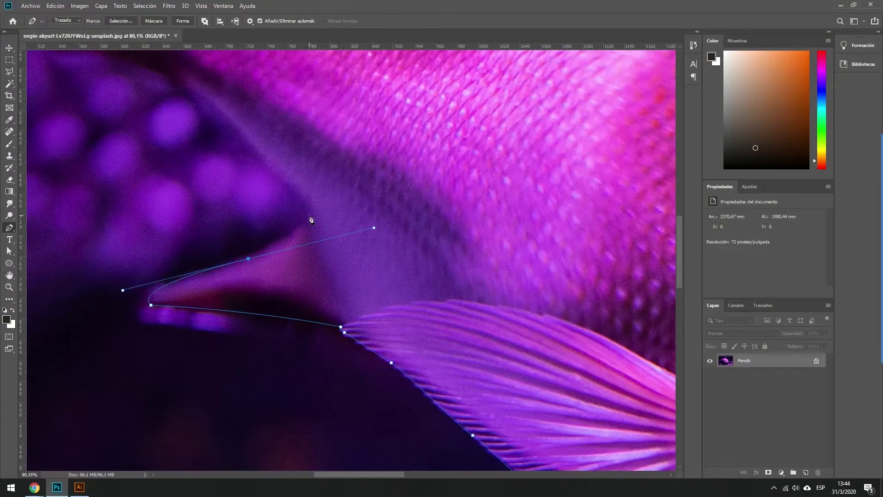
scroll(322, 230, up, 2)
click(282, 197)
scroll(276, 207, left, 2)
drag(261, 207, 274, 212)
click(235, 187)
scroll(220, 184, up, 2)
drag(134, 200, 77, 188)
click(69, 153)
scroll(92, 156, up, 2)
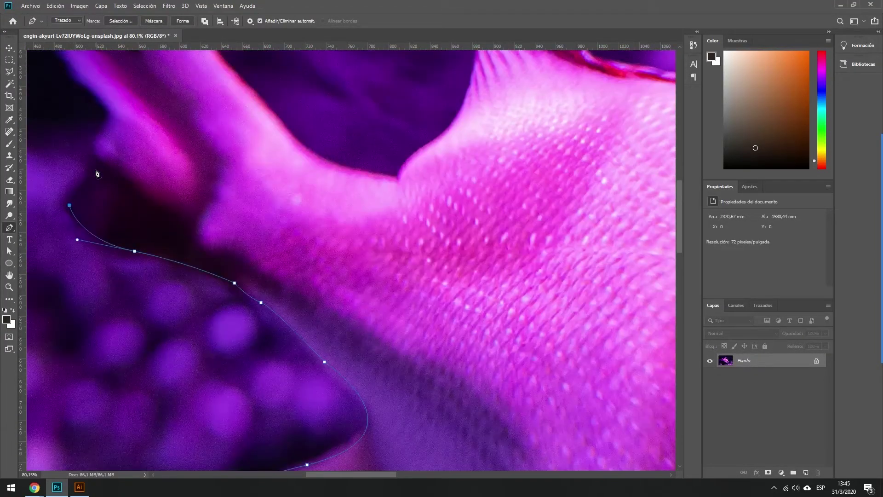
scroll(109, 108, up, 3)
click(89, 93)
scroll(90, 93, up, 2)
drag(107, 64, 123, 75)
drag(211, 157, 216, 164)
Trace down the tail's edge and curve the path up to the dorsal fin.
click(301, 264)
drag(353, 322, 376, 335)
drag(449, 353, 460, 359)
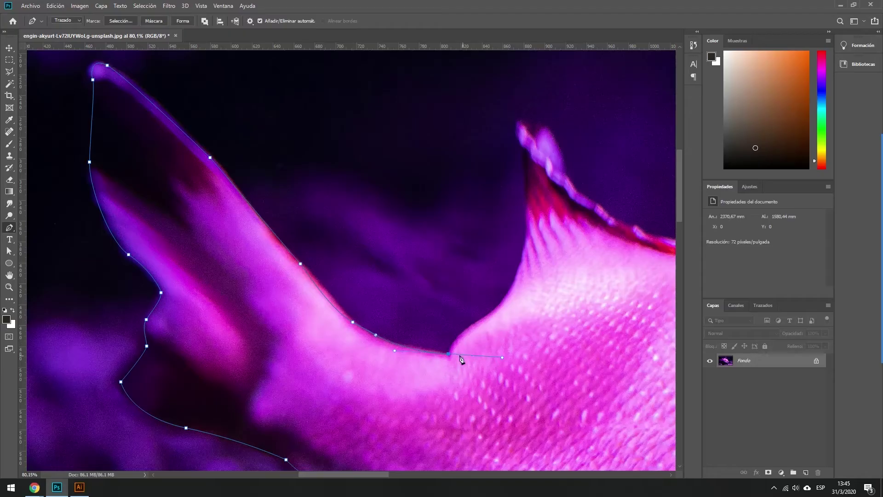
drag(484, 320, 514, 282)
drag(524, 248, 524, 213)
scroll(524, 213, up, 1)
drag(521, 178, 508, 155)
drag(630, 276, 664, 285)
drag(646, 293, 410, 292)
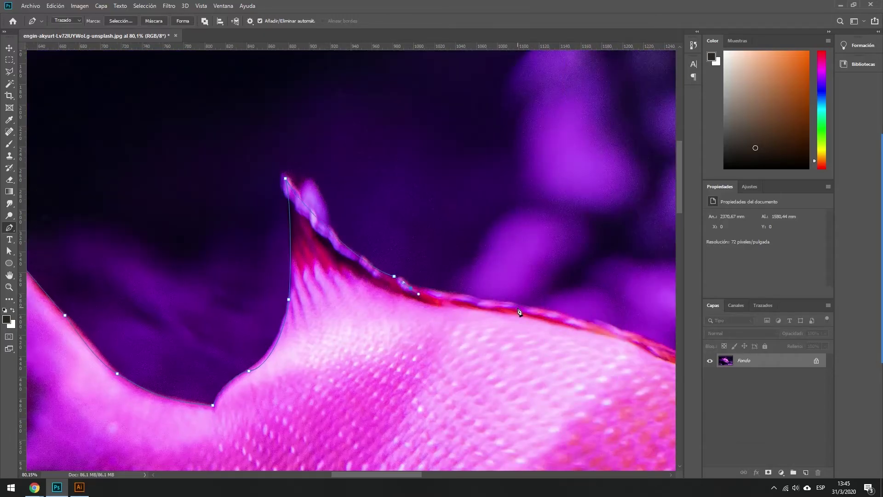
Follow the dorsal fin and the fish's back to close the outline path.
scroll(519, 311, down, 1)
drag(355, 345, 309, 325)
click(424, 315)
drag(513, 359, 544, 389)
click(577, 419)
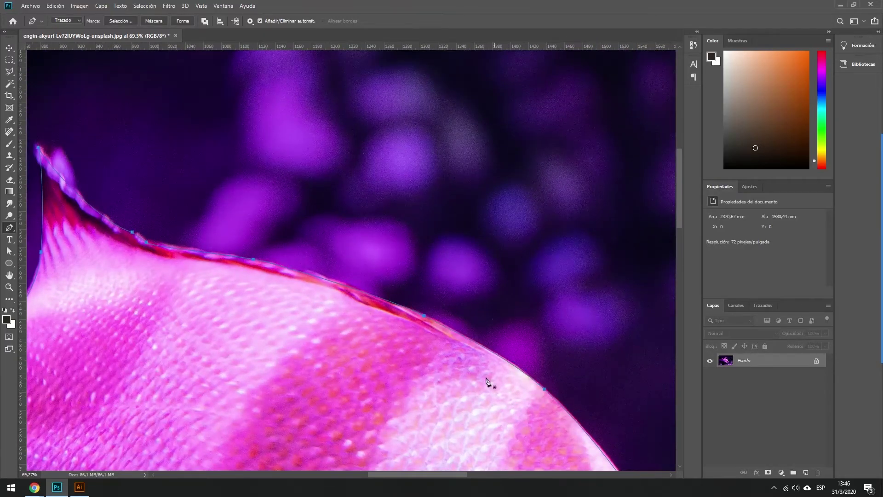
scroll(578, 422, down, 8)
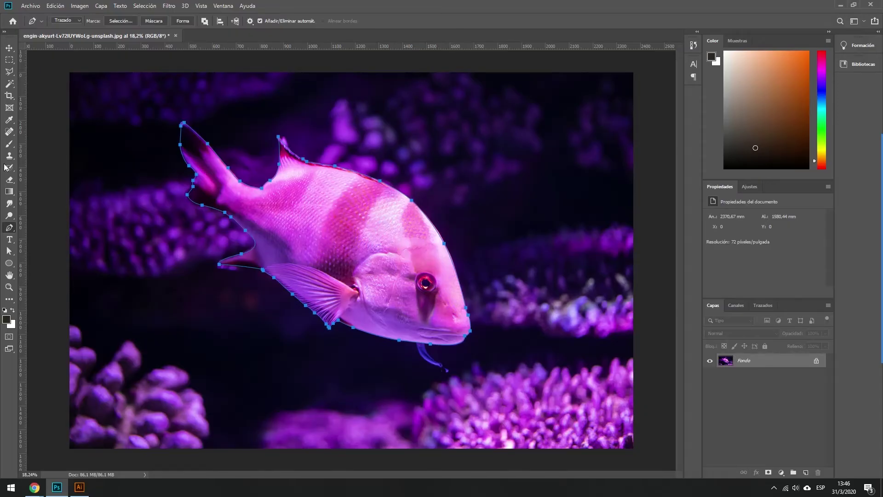
right_click(417, 229)
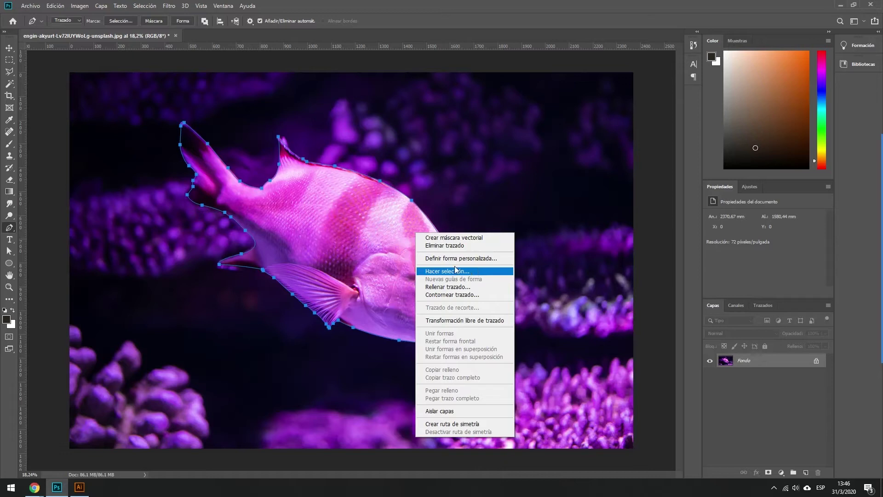
Turn the fish path into a selection with 0 feather radius and duplicate the Fondo layer.
click(442, 273)
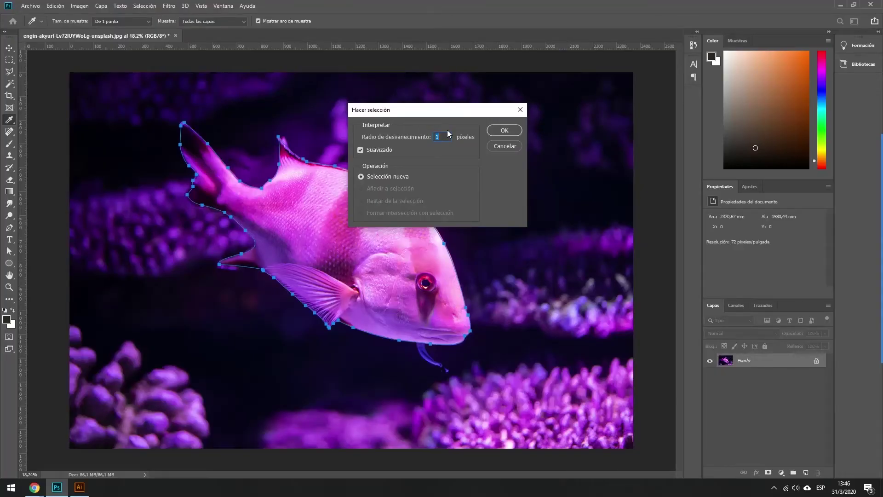
click(503, 131)
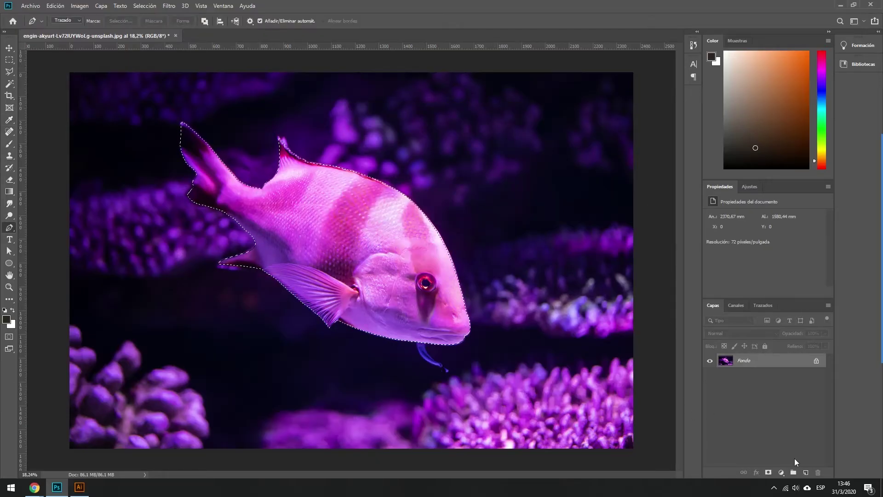
right_click(744, 359)
click(781, 378)
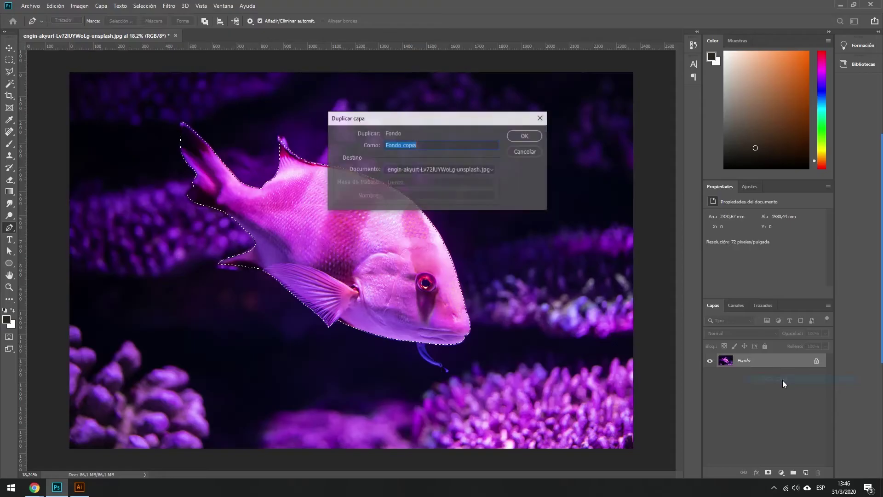
Create 'Fondo copia', hide the original Fondo, and add a layer mask isolating the fish.
key(Return)
click(710, 375)
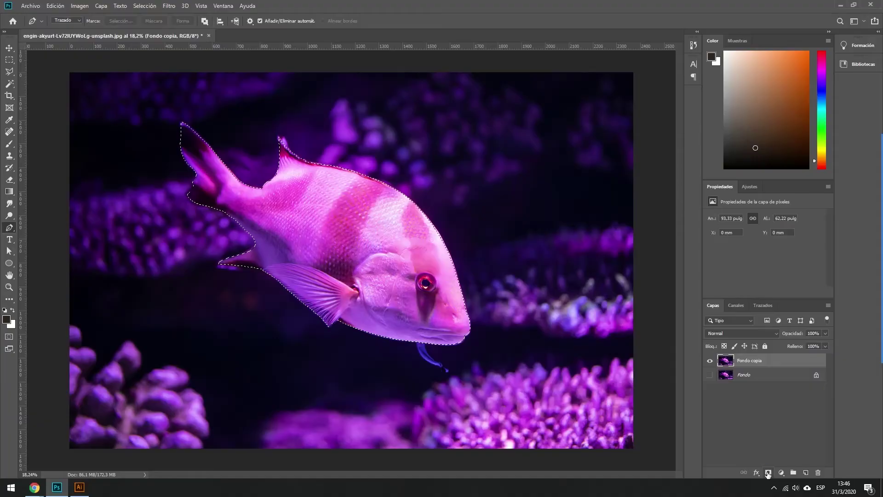
click(768, 474)
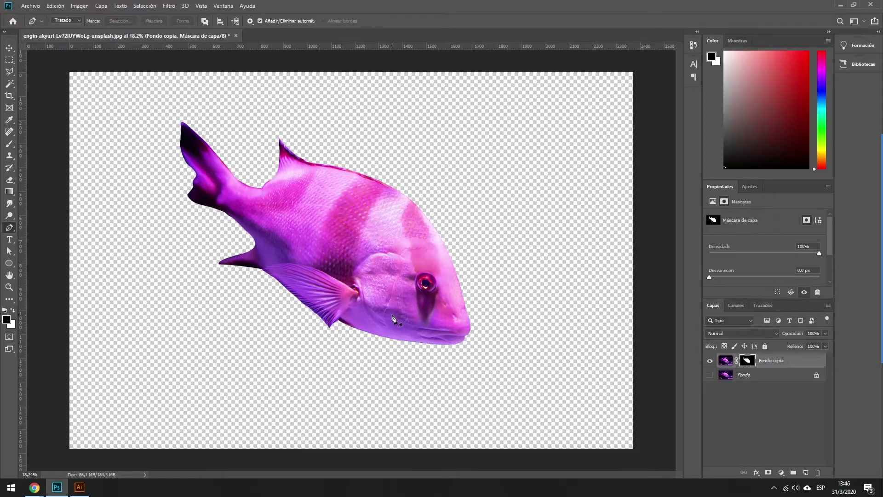
scroll(441, 288, up, 3)
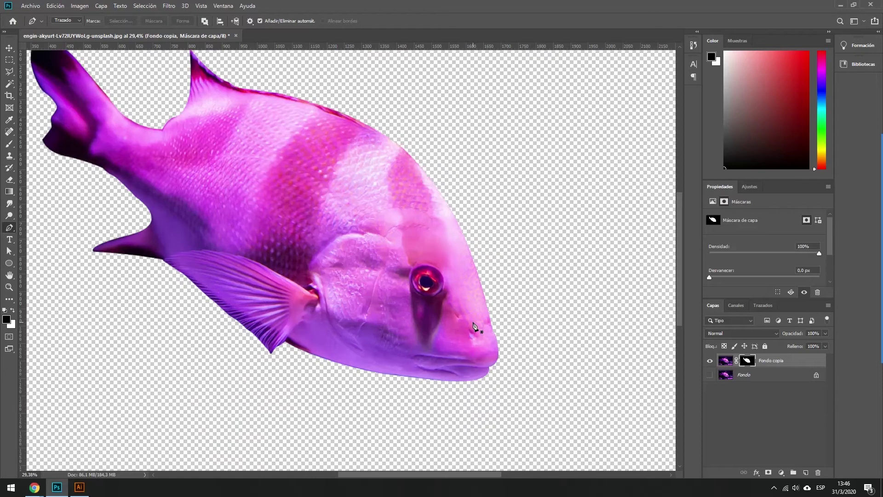
scroll(493, 351, up, 3)
scroll(502, 366, up, 2)
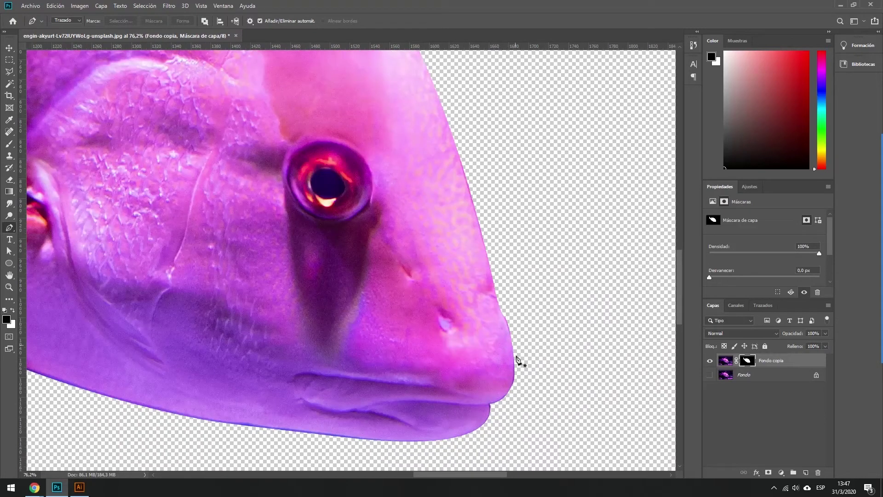
scroll(321, 400, down, 2)
scroll(235, 391, left, 2)
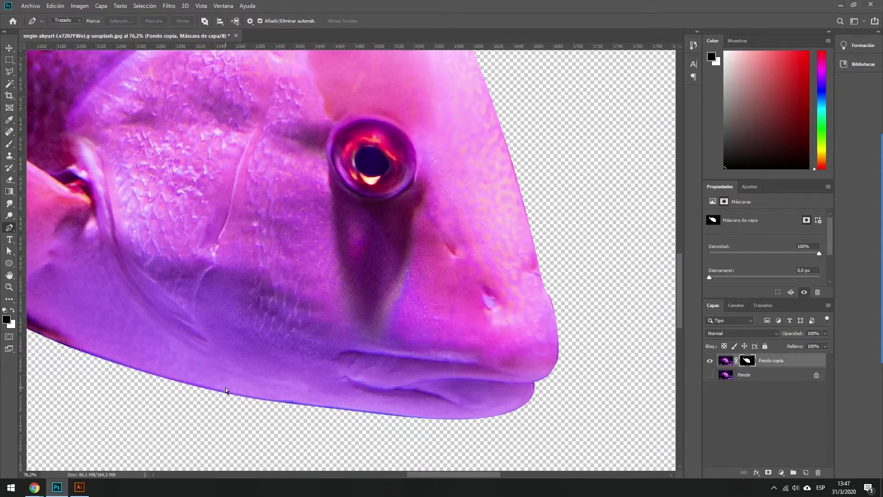
scroll(227, 384, left, 3)
scroll(226, 381, left, 2)
scroll(223, 335, down, 3)
scroll(223, 335, up, 1)
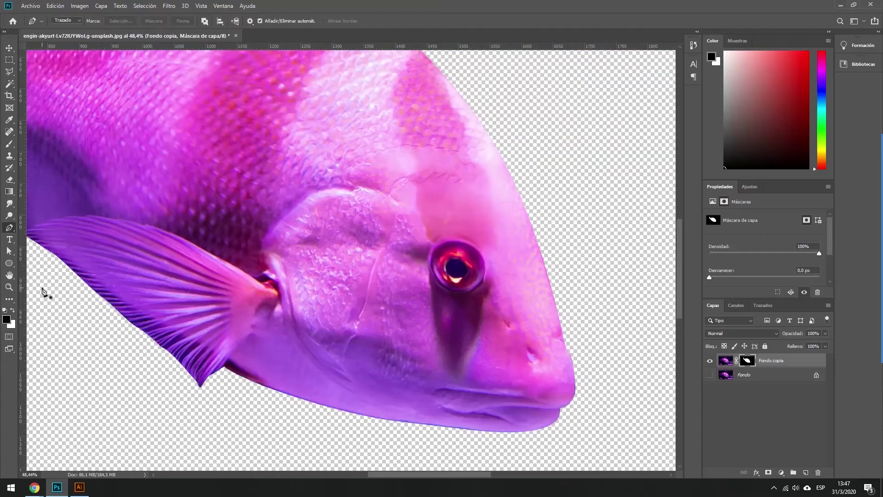
scroll(262, 395, left, 2)
scroll(218, 359, left, 1)
scroll(140, 245, left, 3)
scroll(139, 245, up, 1)
scroll(195, 197, up, 3)
scroll(197, 196, up, 1)
scroll(275, 231, down, 1)
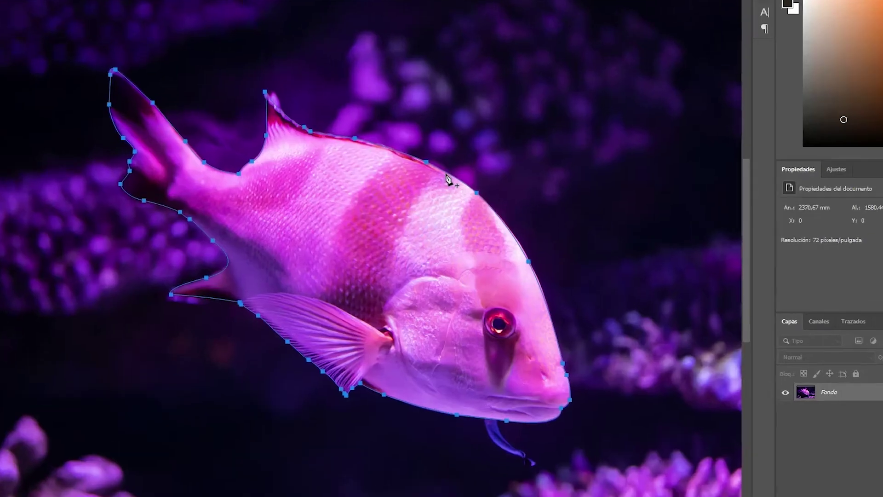
Make the closed fish path a vector mask on Capa 0, hiding the background.
right_click(445, 194)
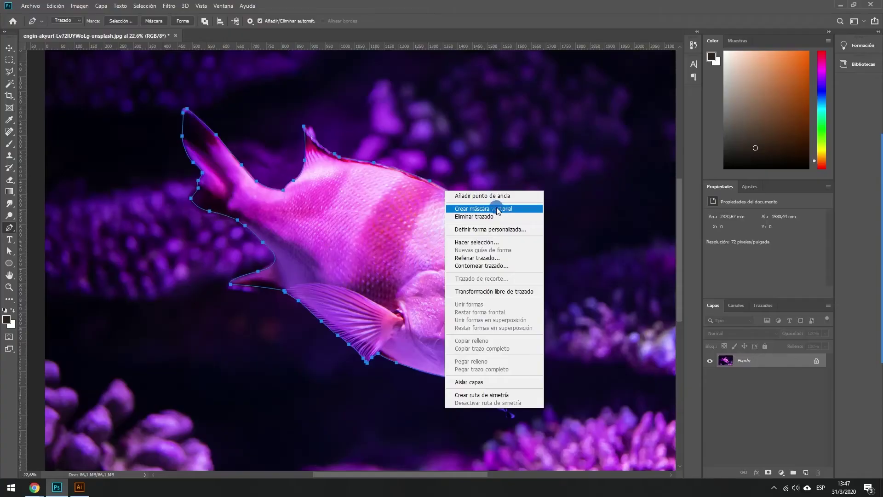
click(497, 210)
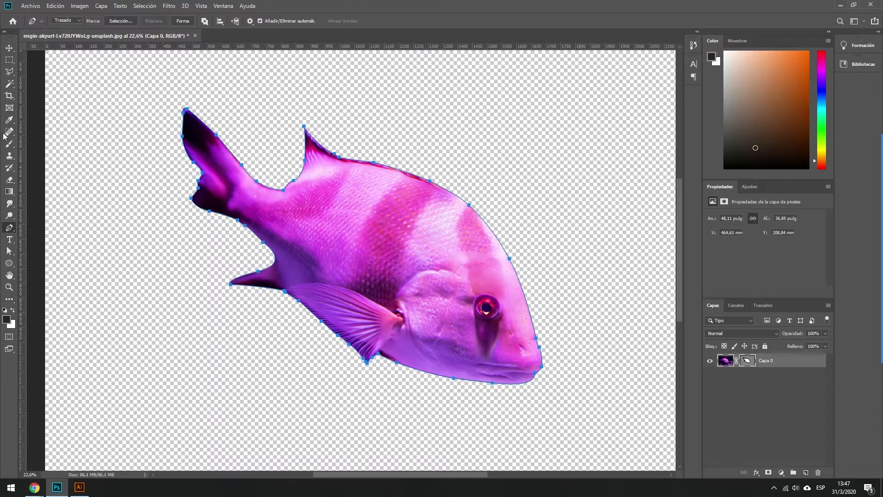
scroll(440, 197, up, 2)
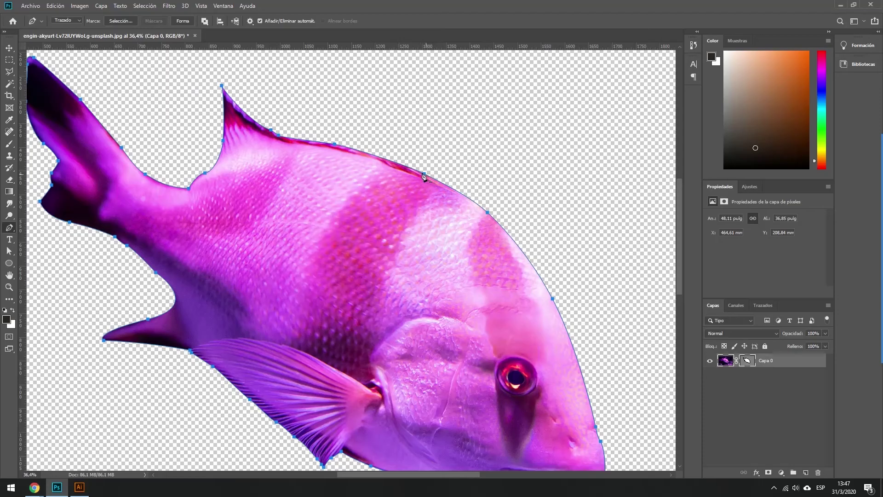
scroll(607, 374, down, 3)
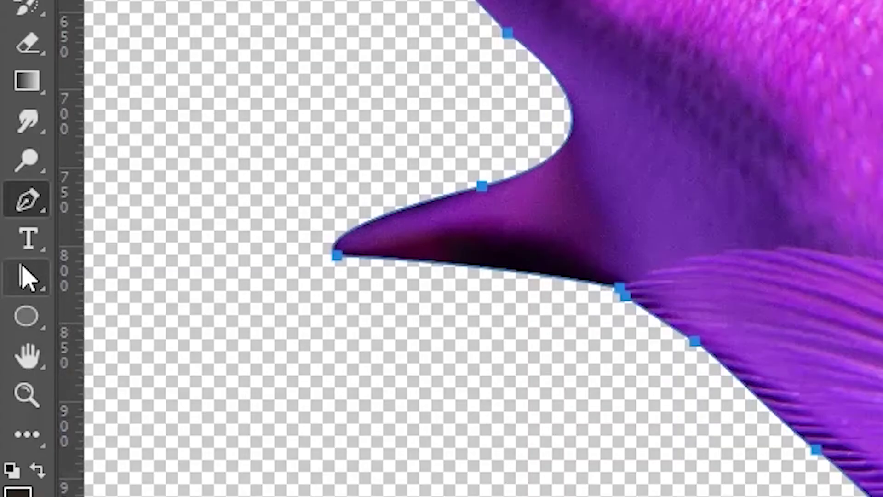
right_click(18, 283)
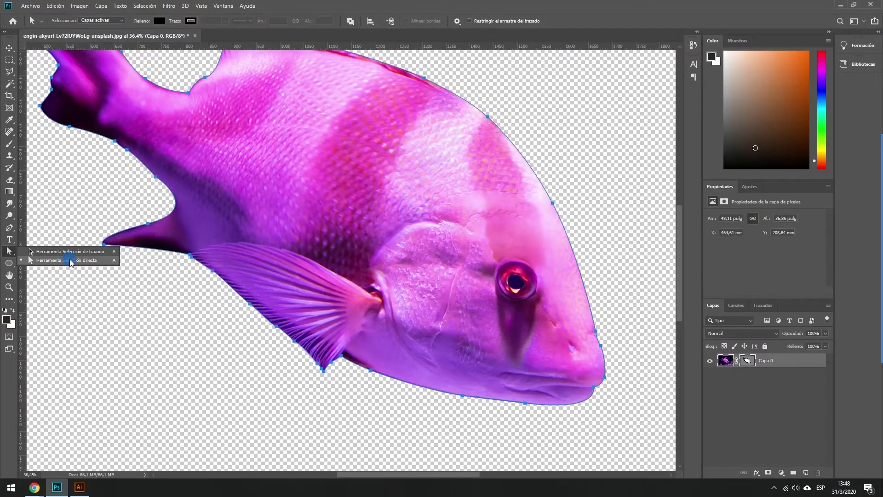
click(69, 260)
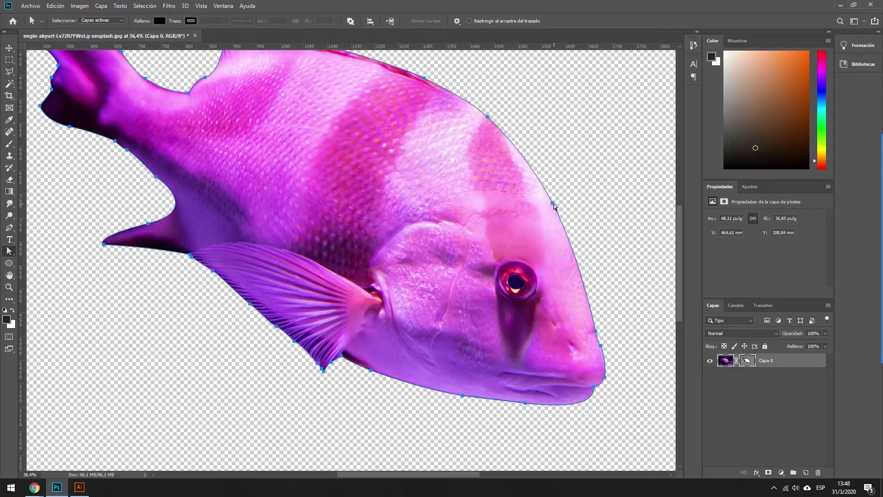
drag(554, 207, 559, 210)
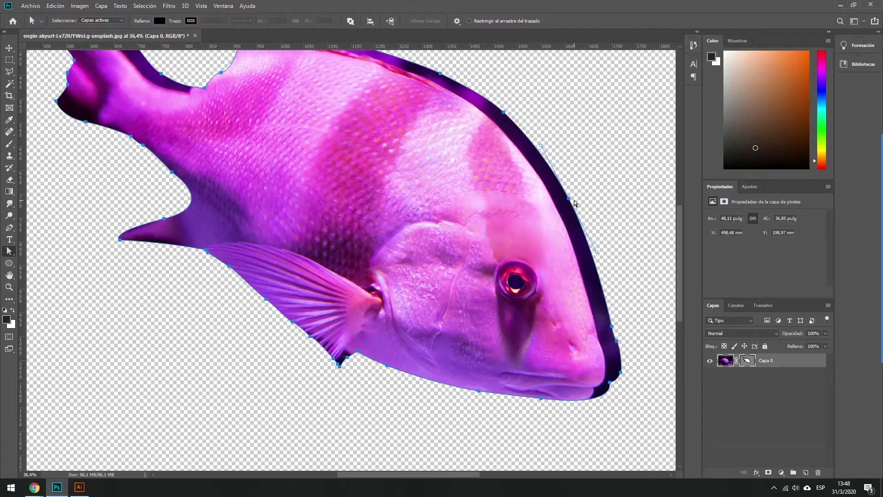
drag(553, 201, 574, 196)
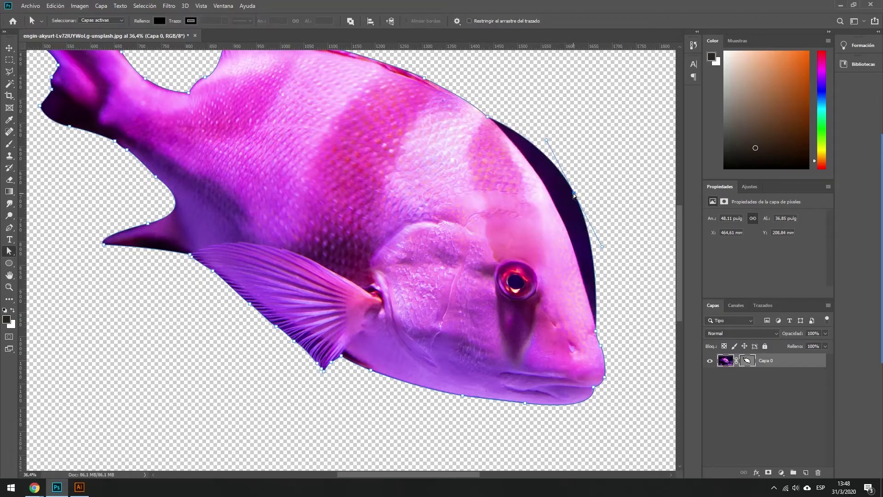
key(ctrl+z)
click(582, 190)
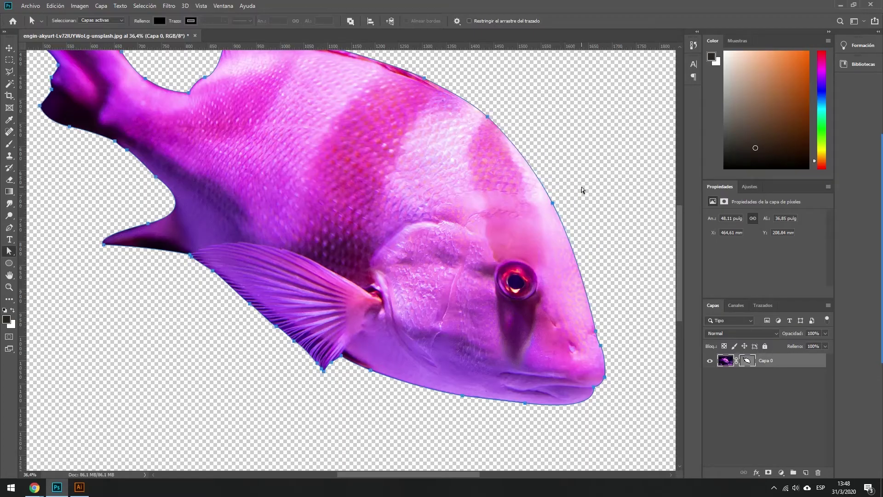
drag(552, 204, 603, 187)
key(ctrl+z)
mouse_move(581, 258)
mouse_down()
mouse_move(602, 184)
mouse_move(625, 191)
mouse_up()
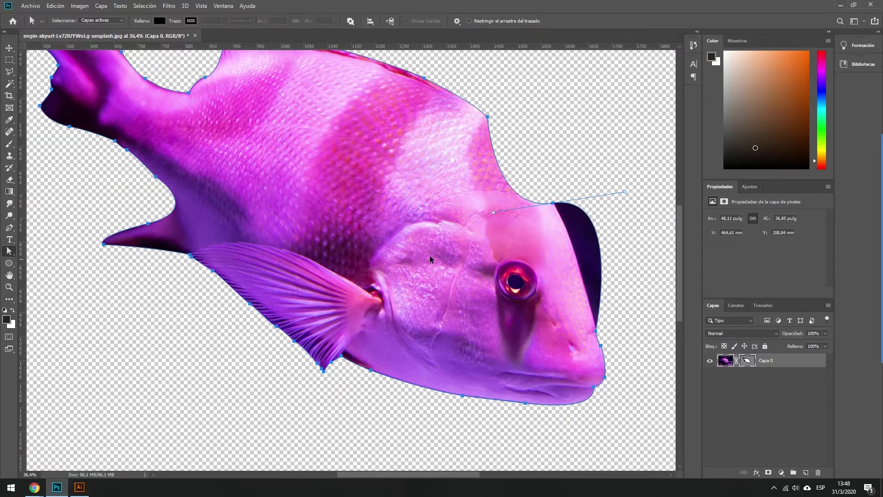
key(ctrl+z)
scroll(562, 320, up, 5)
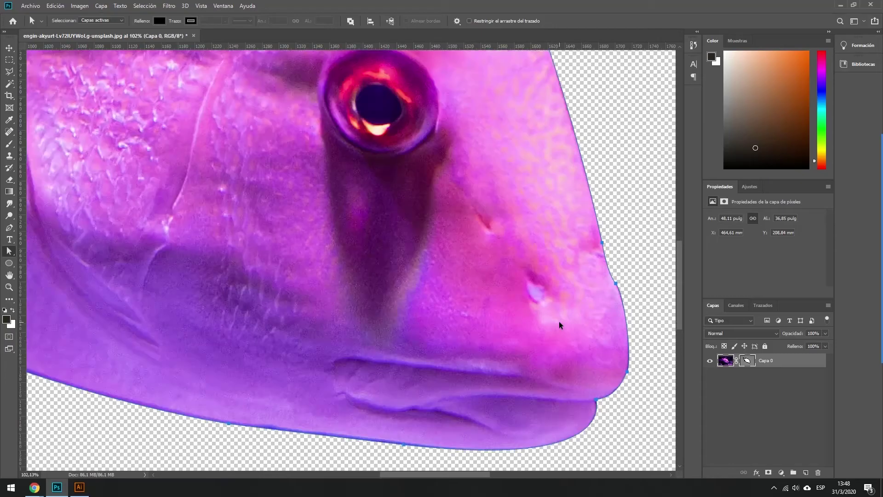
Zoom into the snout and adjust its anchors' direction handles to hug the edge.
scroll(625, 407, up, 3)
scroll(625, 348, up, 1)
scroll(591, 360, up, 1)
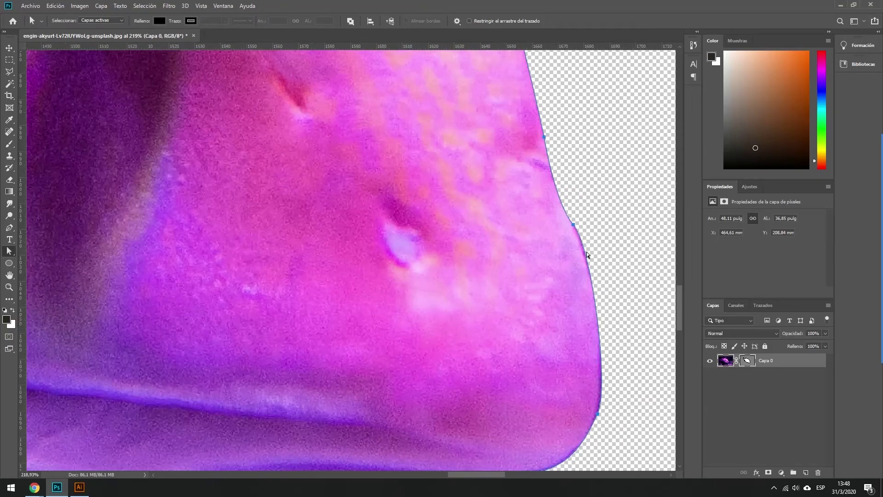
click(573, 225)
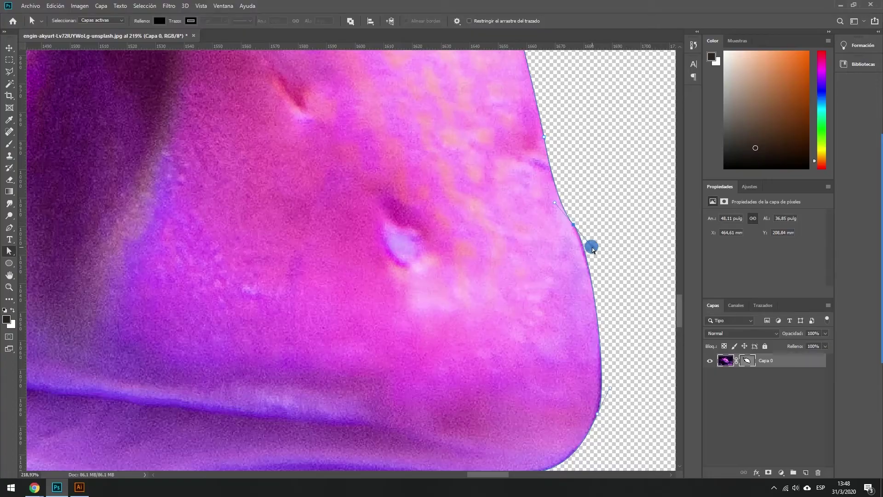
drag(590, 248, 590, 248)
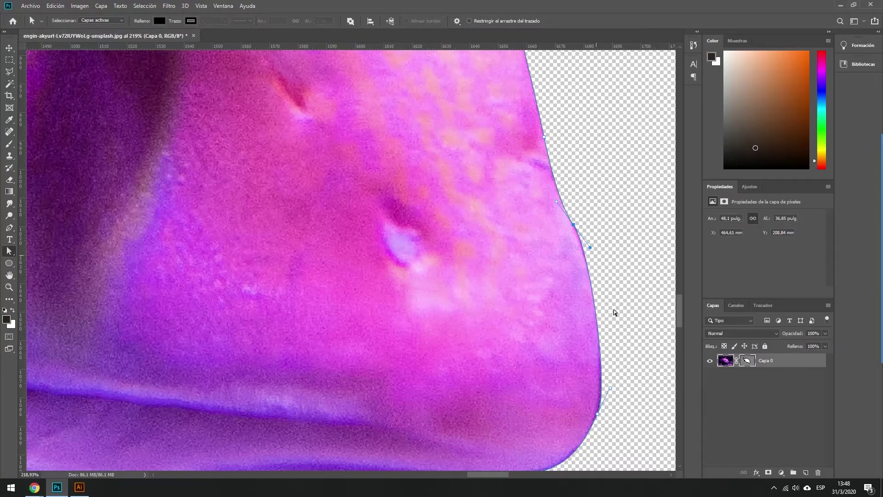
drag(611, 389, 607, 386)
click(595, 412)
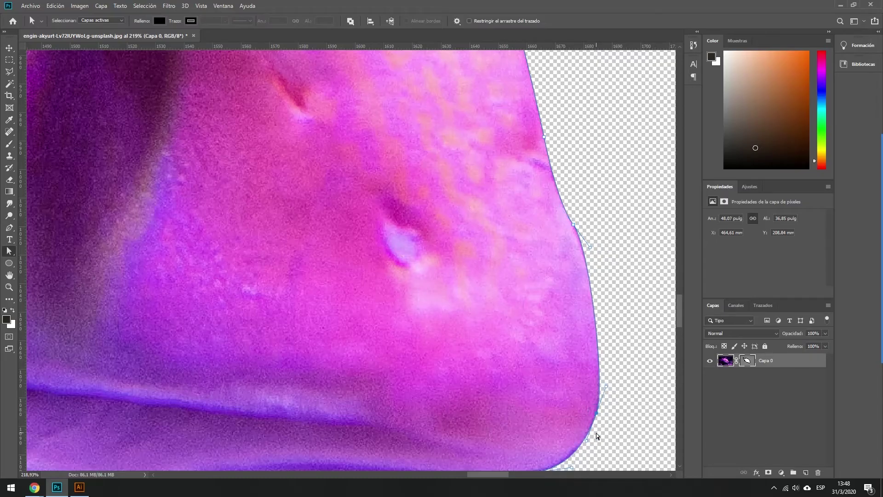
Nudge the lip-corner anchor slightly left, then deselect the fish path.
scroll(595, 432, down, 3)
drag(533, 359, 530, 358)
scroll(499, 403, down, 2)
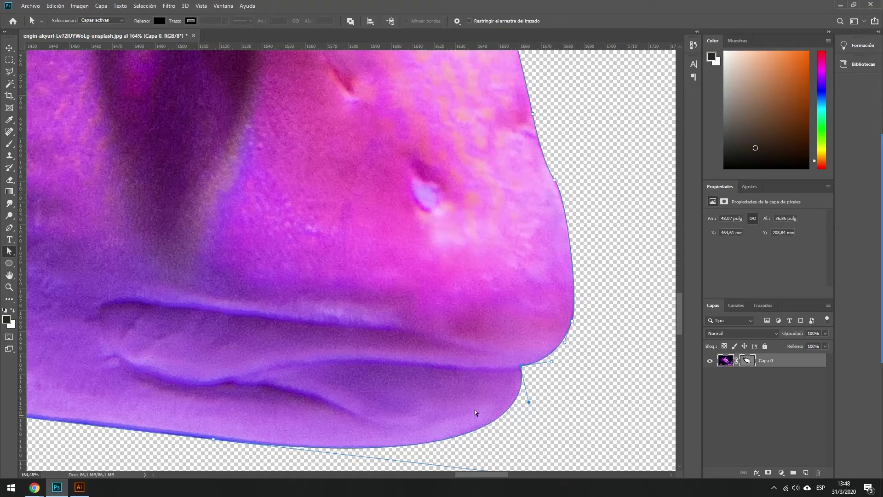
scroll(418, 380, down, 3)
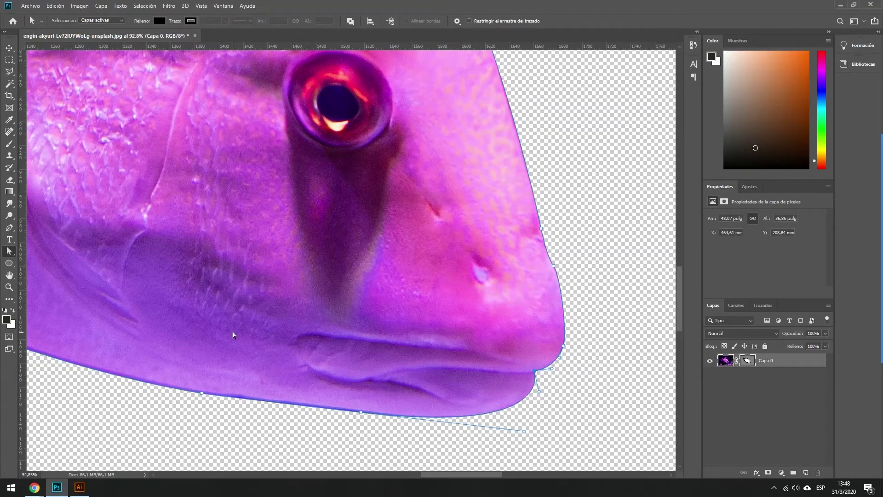
scroll(229, 220, down, 3)
scroll(230, 220, up, 1)
scroll(230, 220, up, 1)
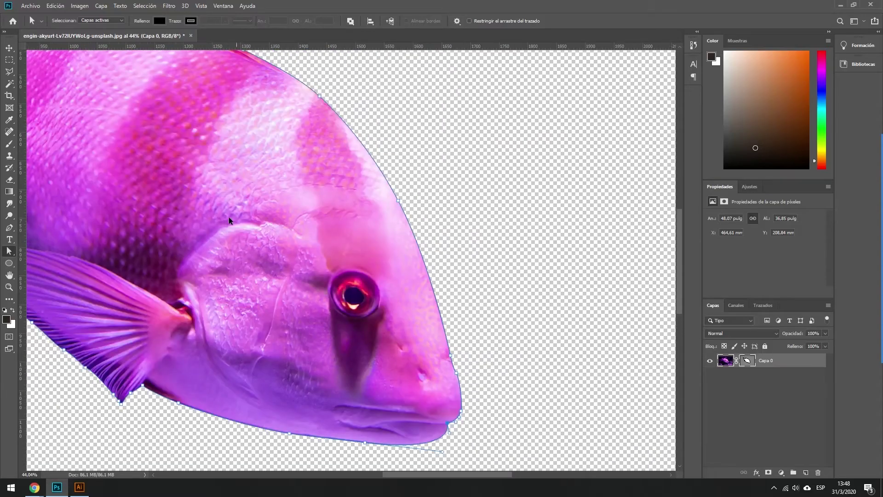
scroll(230, 220, left, 5)
scroll(227, 216, left, 5)
scroll(223, 207, up, 3)
scroll(218, 193, up, 3)
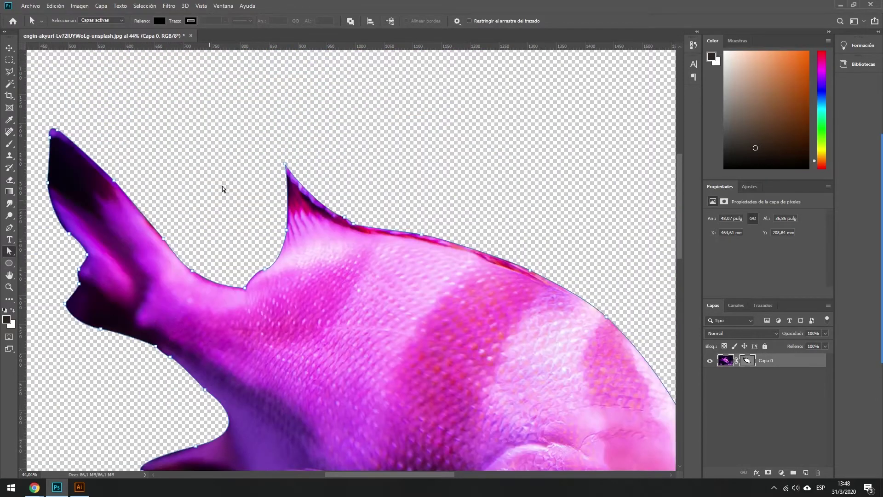
click(482, 186)
scroll(501, 237, down, 2)
scroll(508, 269, down, 1)
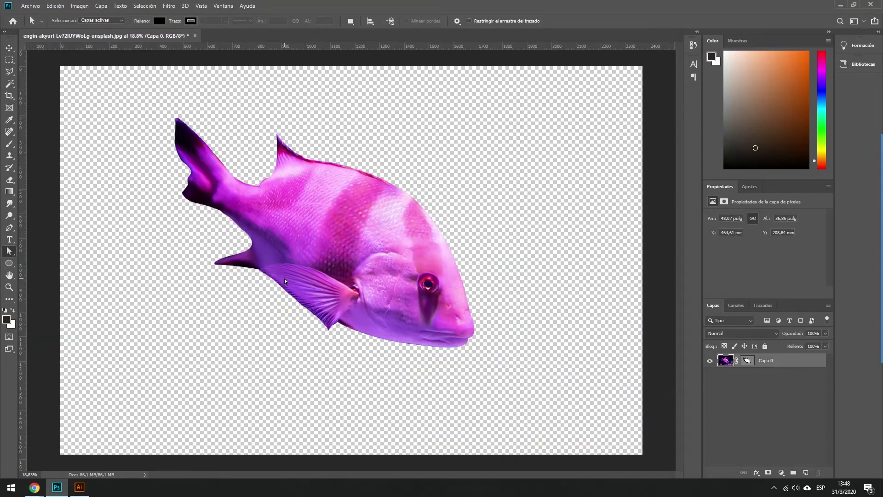
Delete extra forehead anchors from the fish's mask path and curve it along the head edge.
click(410, 207)
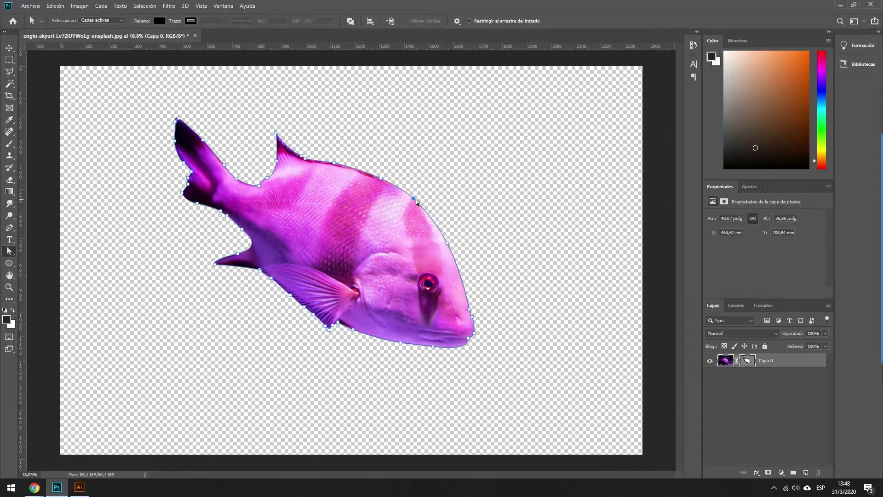
click(9, 229)
scroll(473, 224, up, 1)
scroll(473, 223, up, 2)
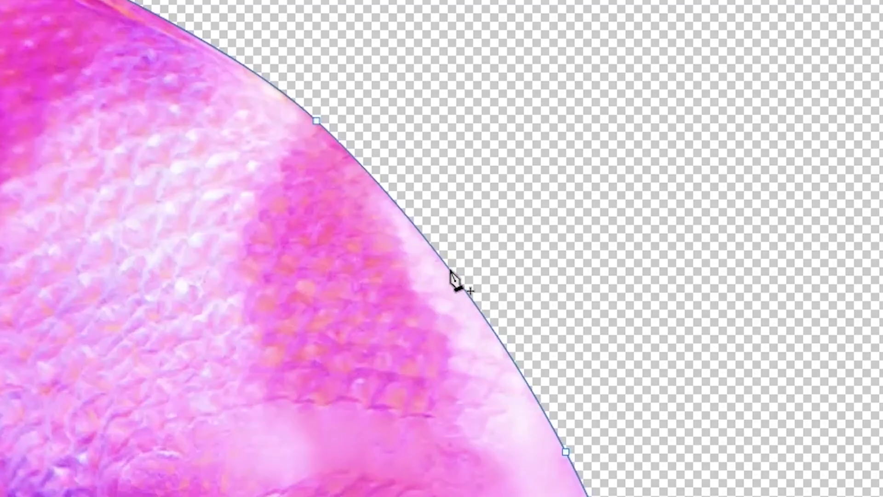
click(449, 270)
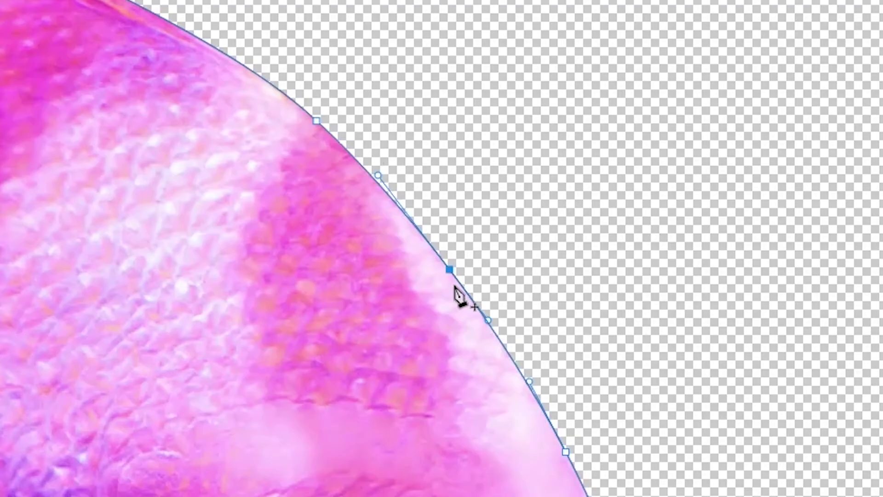
click(449, 269)
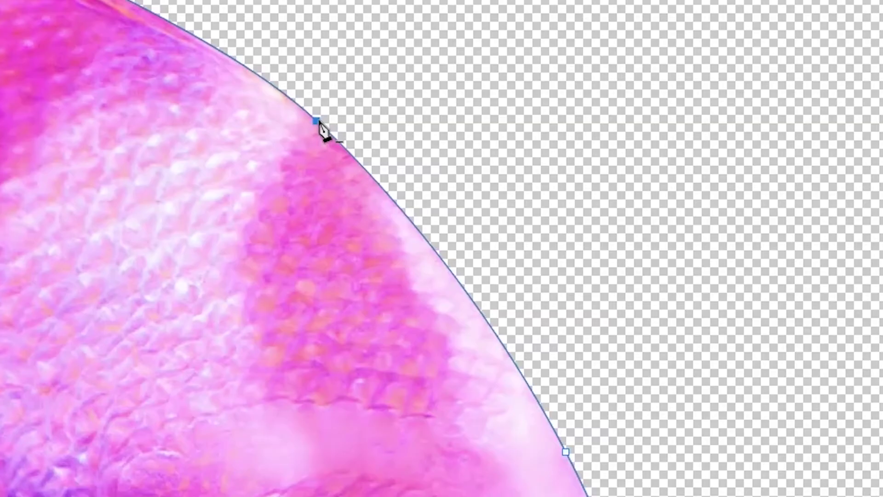
click(316, 121)
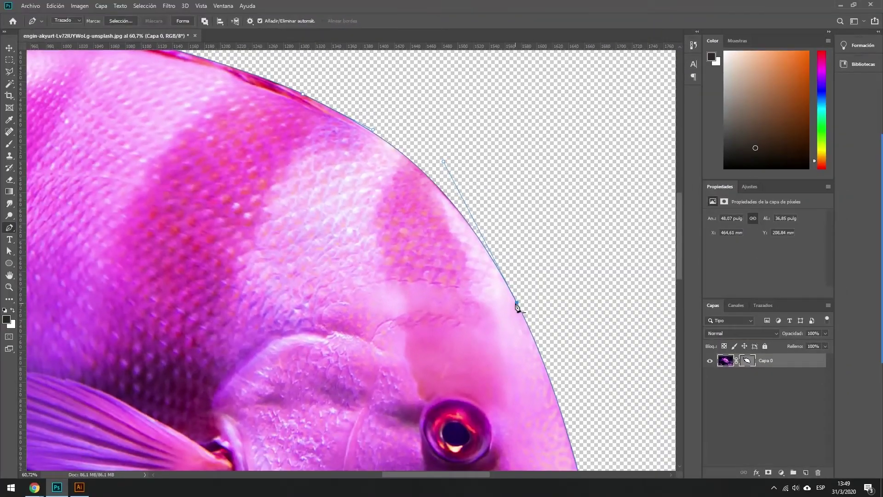
click(516, 305)
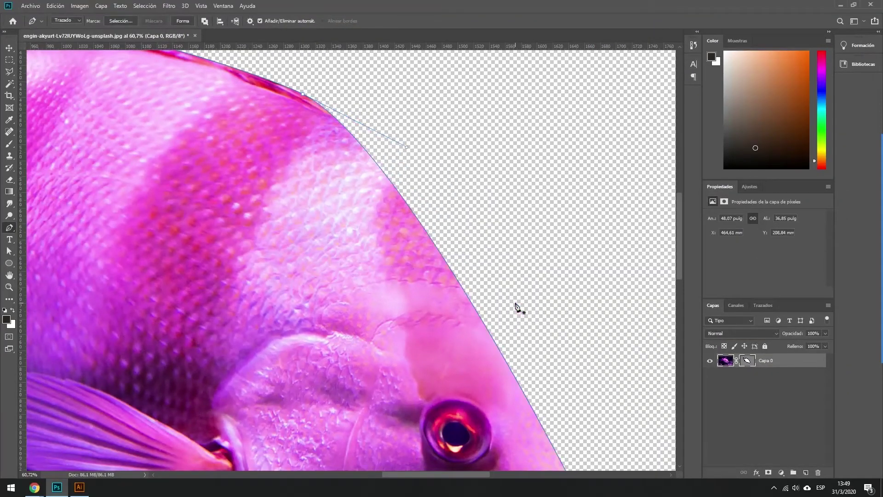
scroll(515, 253, down, 5)
drag(592, 327, 605, 252)
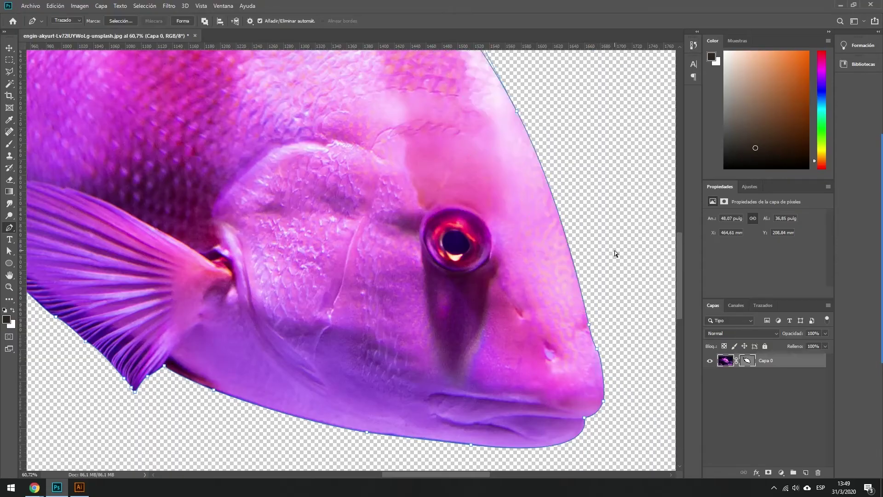
scroll(515, 259, down, 3)
Reshape the mask path curve to follow the fish's dorsal fin more closely.
click(10, 59)
scroll(408, 189, down, 2)
scroll(400, 207, up, 2)
scroll(389, 233, down, 2)
scroll(389, 233, down, 1)
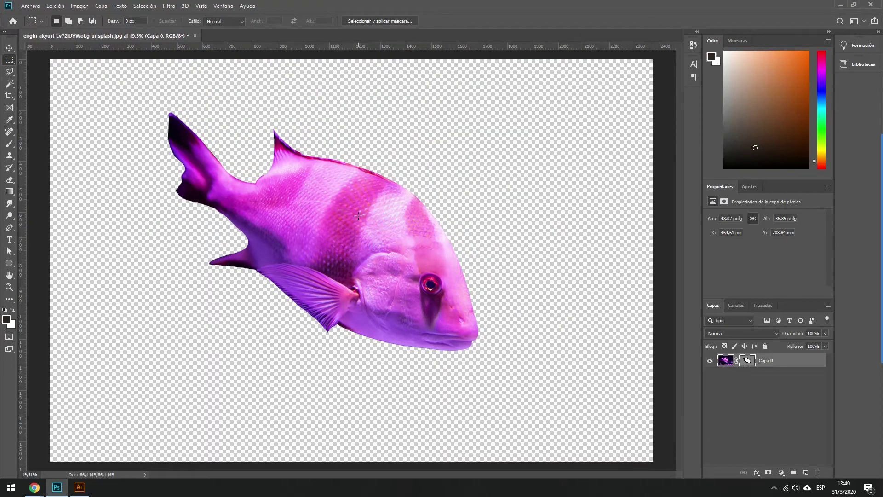
scroll(268, 150, up, 3)
scroll(272, 199, up, 3)
scroll(250, 228, up, 2)
scroll(250, 227, up, 2)
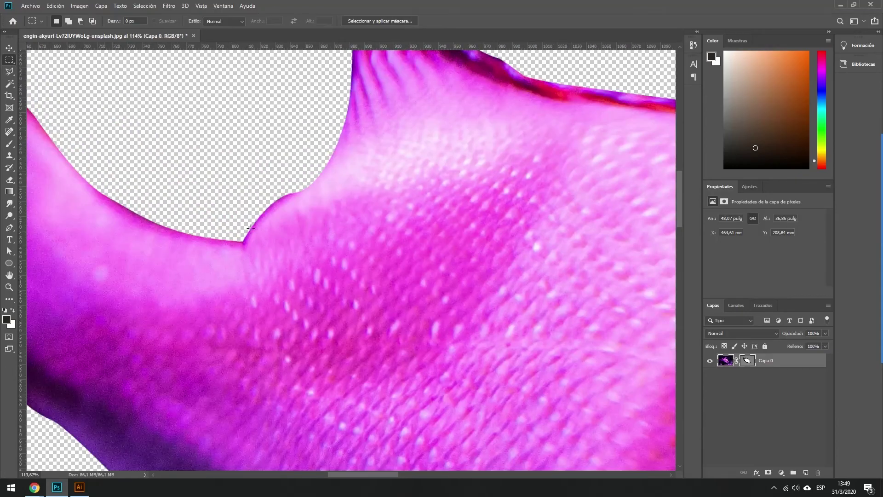
scroll(336, 193, down, 5)
scroll(152, 124, up, 4)
key(p)
scroll(292, 134, up, 1)
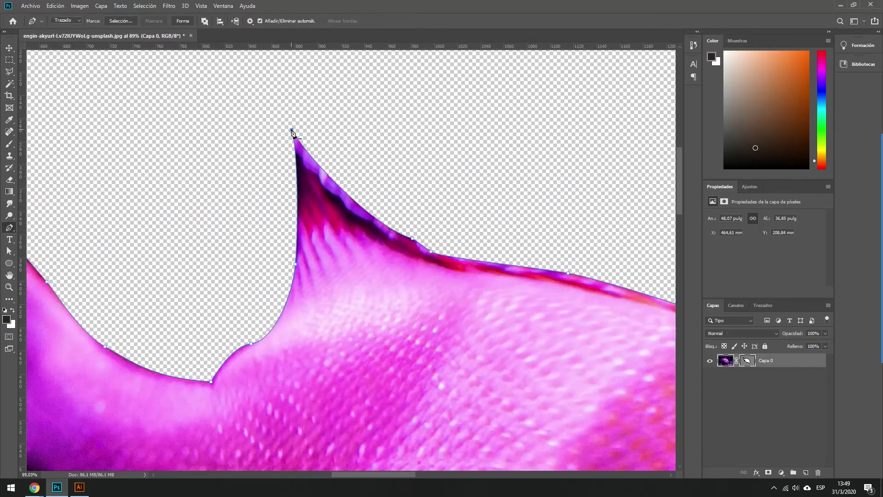
key(a)
mouse_move(309, 138)
mouse_down()
mouse_move(372, 232)
mouse_move(395, 236)
mouse_up()
Move the fish layer Capa 0 down-right to X 518.58 mm, Y 307.27 mm.
scroll(300, 242, up, 5)
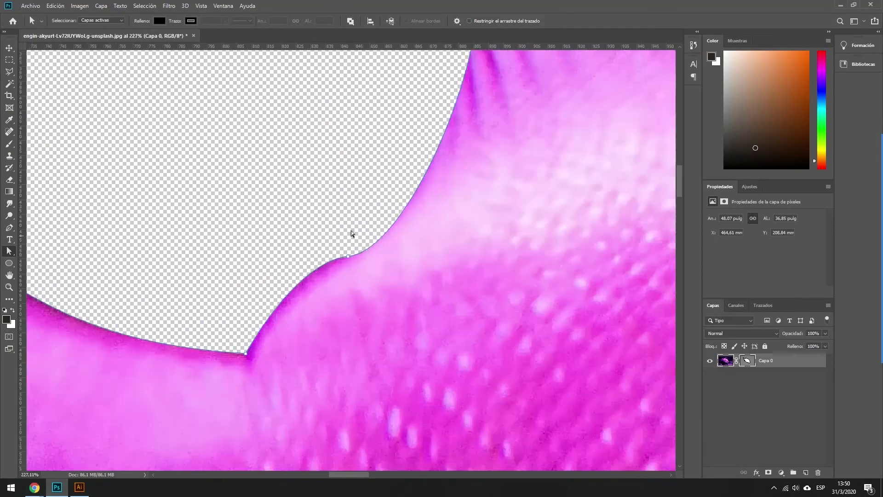
scroll(249, 357, down, 3)
scroll(269, 178, down, 2)
scroll(270, 179, down, 2)
key(ctrl+0)
key(v)
drag(344, 259, 354, 278)
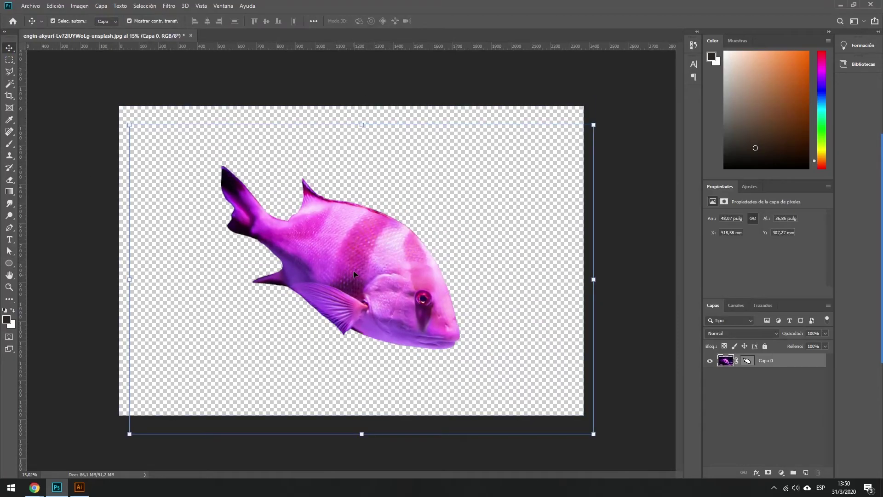
Set Imagen > Tamaño de lienzo to 4000 pixels wide and confirm cropping the canvas.
click(90, 6)
mouse_move(79, 5)
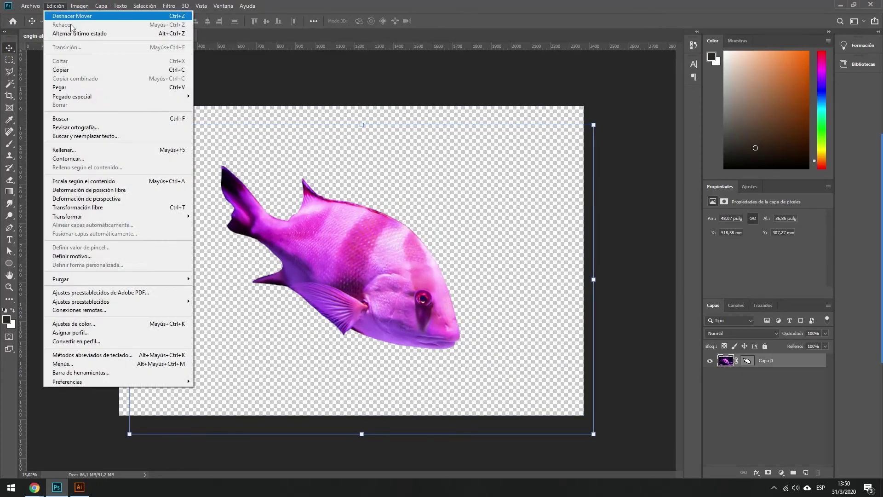
click(111, 84)
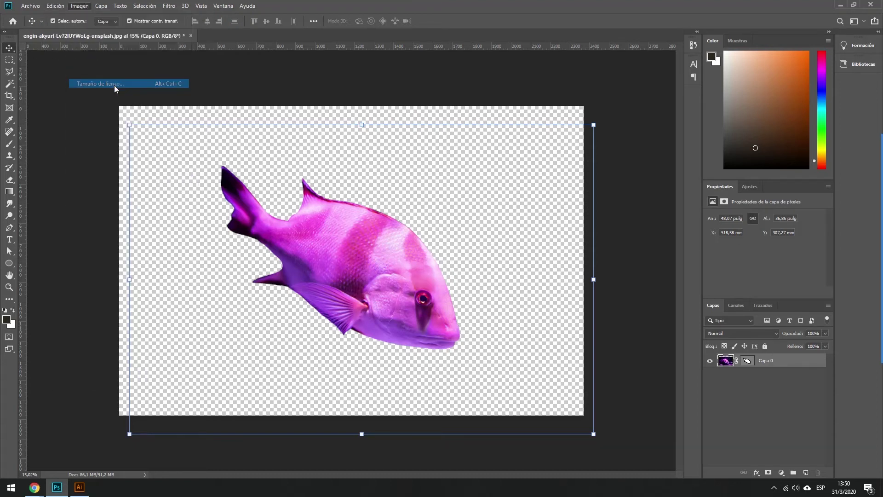
click(476, 161)
click(458, 173)
double_click(440, 156)
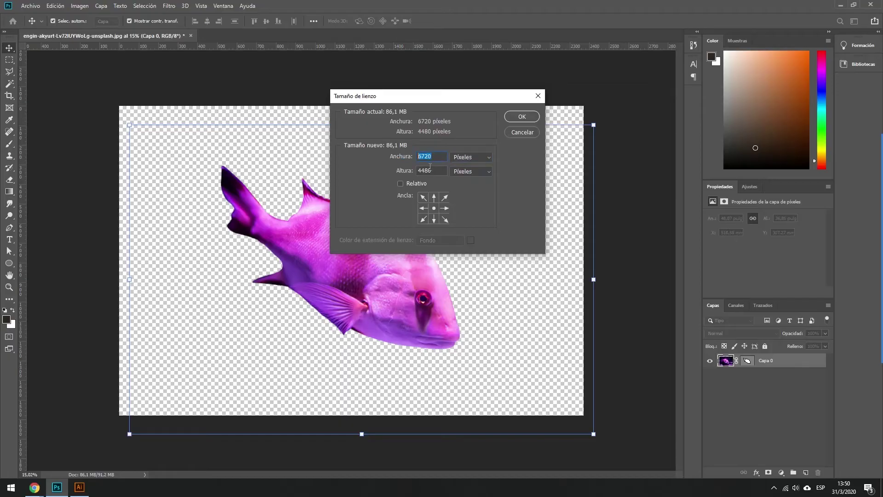
text(4000)
text(400)
key(Return)
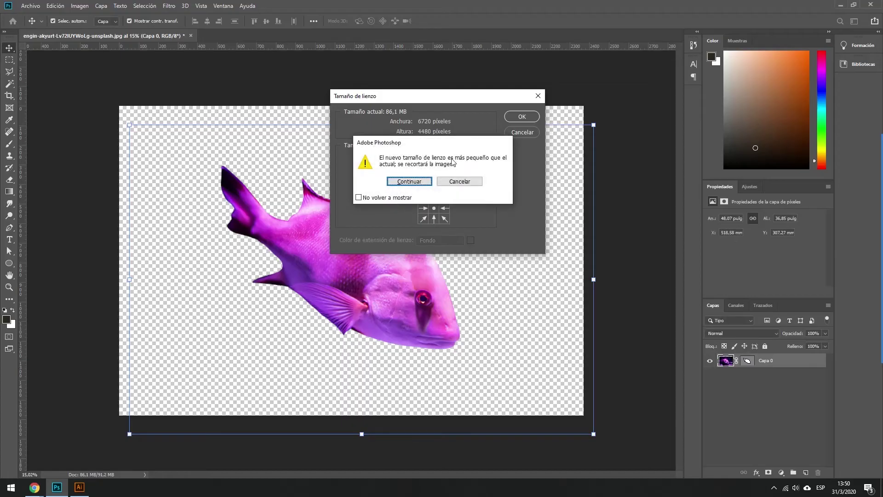
click(421, 181)
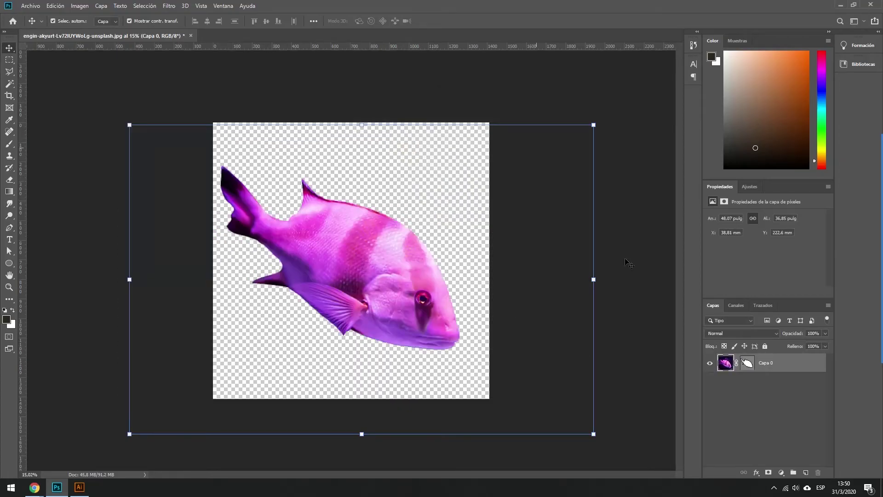
Rotate the fish about -18° to swim level and scale it to about 77%.
mouse_move(602, 121)
mouse_down()
mouse_move(533, 61)
mouse_move(481, 133)
mouse_up()
drag(428, 230, 458, 254)
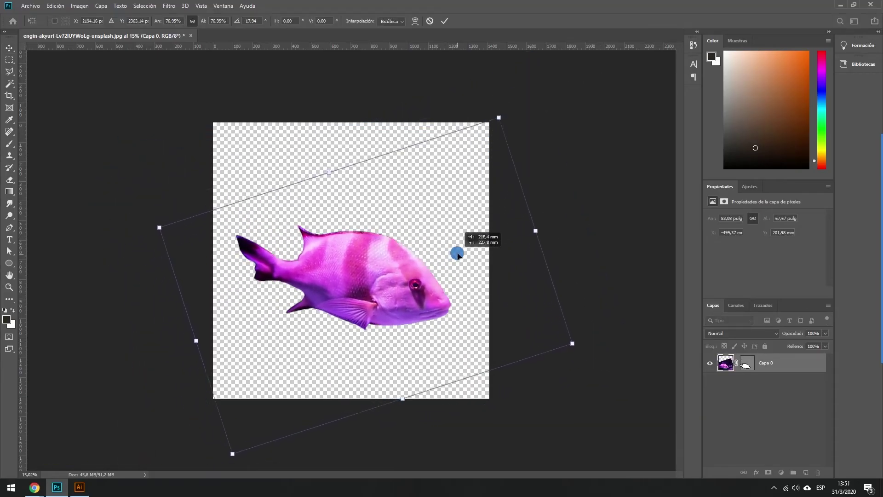
drag(542, 220, 542, 209)
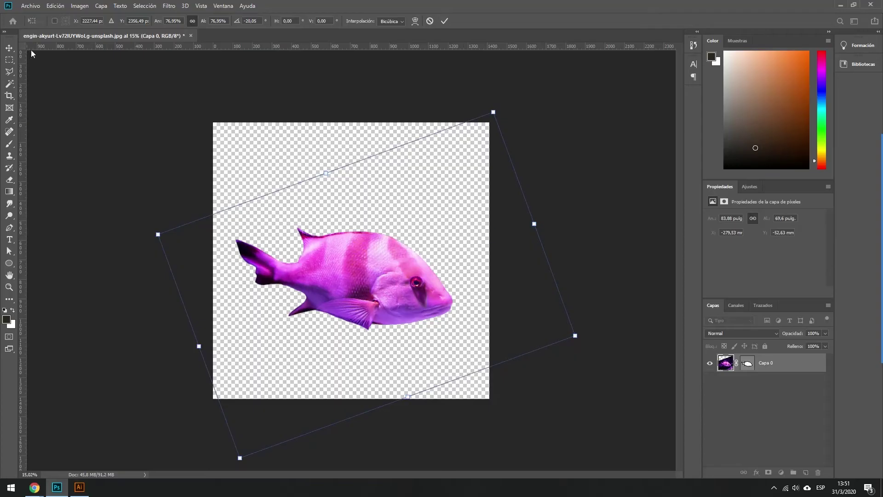
click(9, 59)
Add a black Solid Color fill layer, Relleno de color 1, below the fish.
click(782, 474)
click(793, 309)
click(591, 325)
drag(591, 326, 490, 422)
click(761, 262)
drag(758, 362, 774, 386)
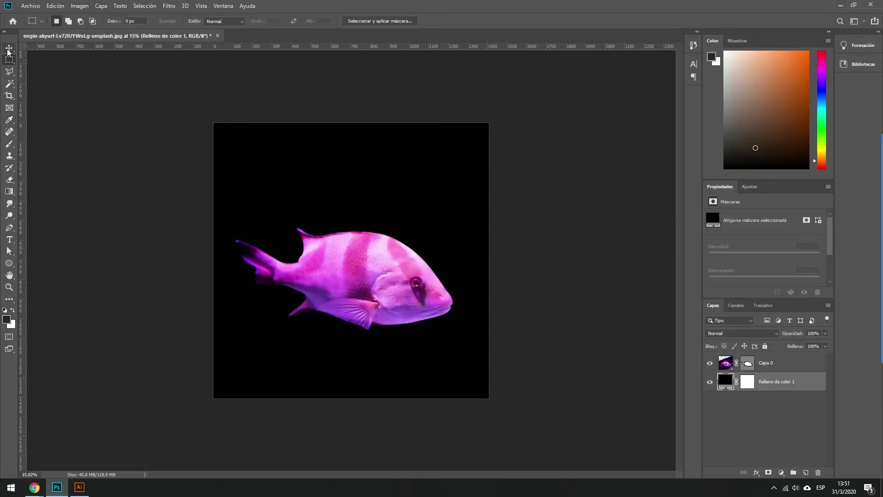
click(9, 239)
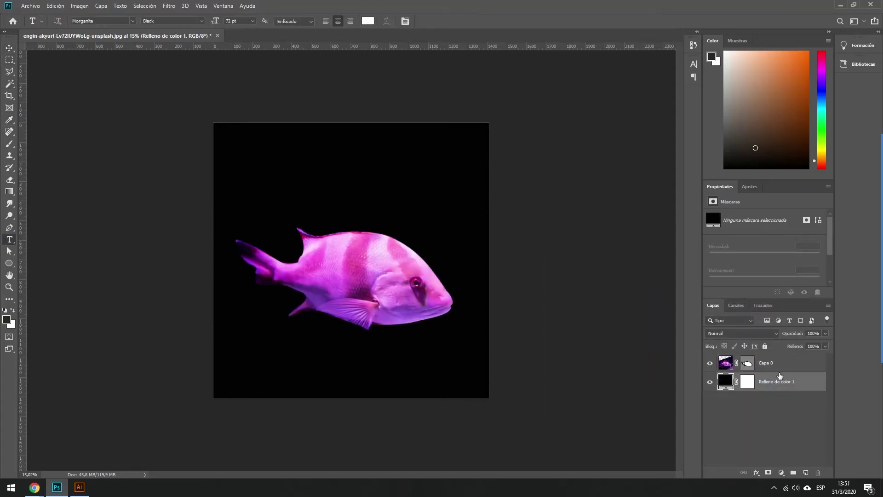
Add white Montserrat 'VECTOR' text above the fish, enlarged to about 141%.
click(255, 204)
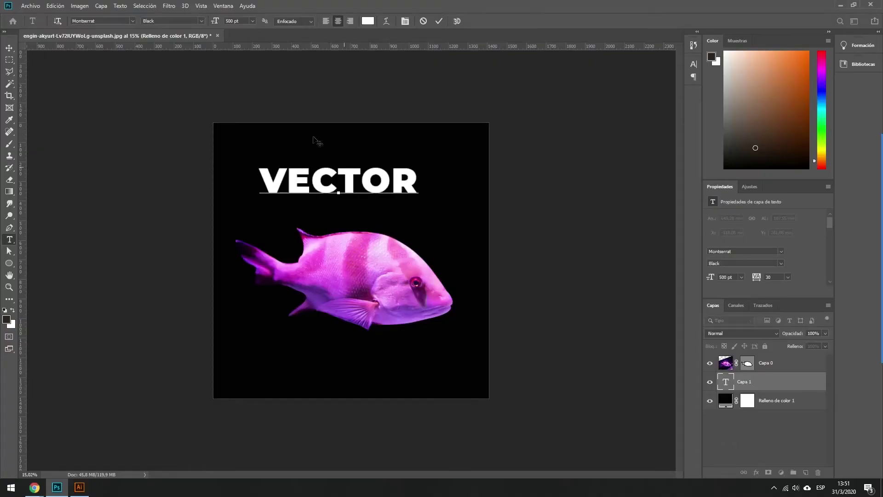
click(10, 48)
mouse_move(337, 193)
mouse_down()
mouse_move(342, 271)
mouse_move(343, 260)
mouse_up()
drag(361, 224, 362, 207)
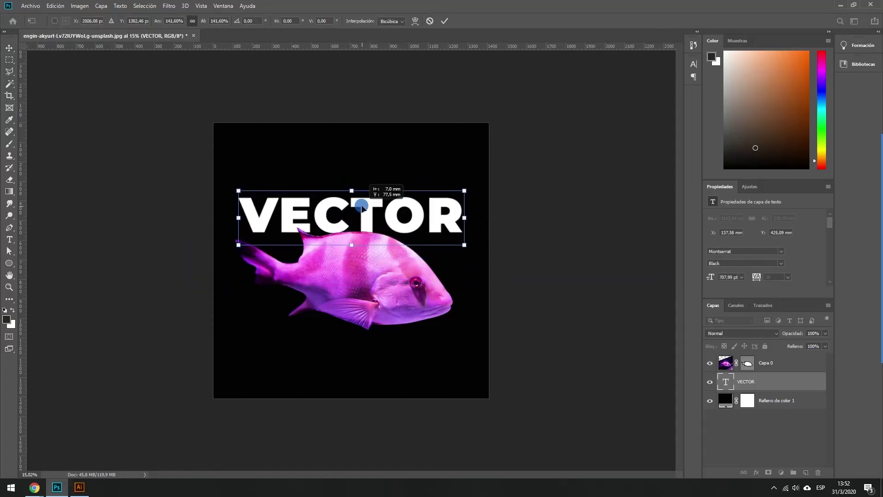
click(17, 62)
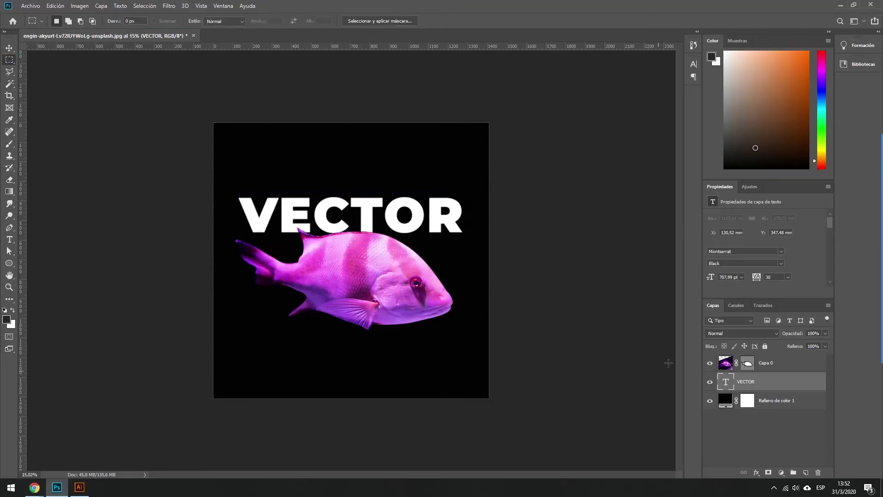
Scale Capa 0 to 104.51%, tilt it over VECTOR, and open its Opciones de fusión.
click(763, 368)
click(12, 49)
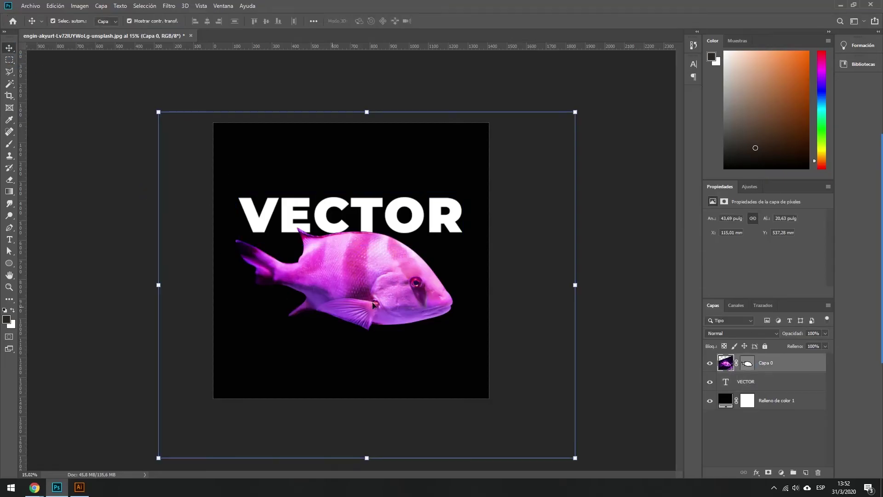
drag(367, 458, 367, 472)
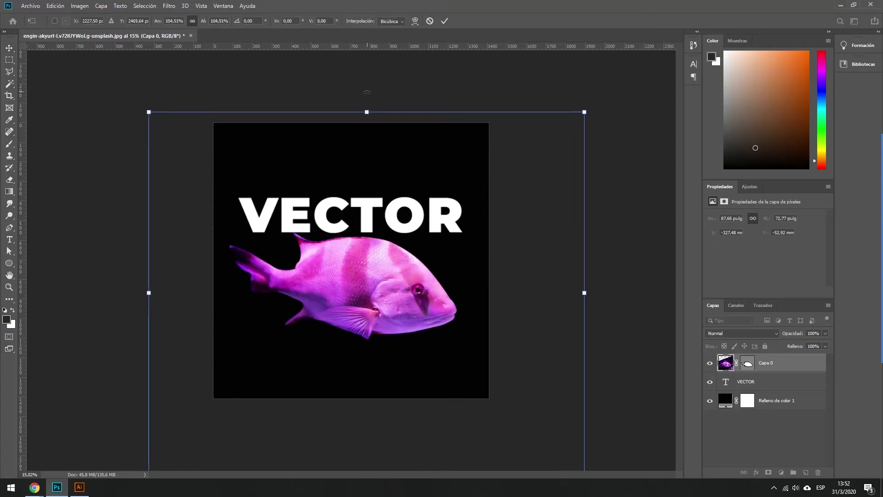
drag(368, 102, 369, 87)
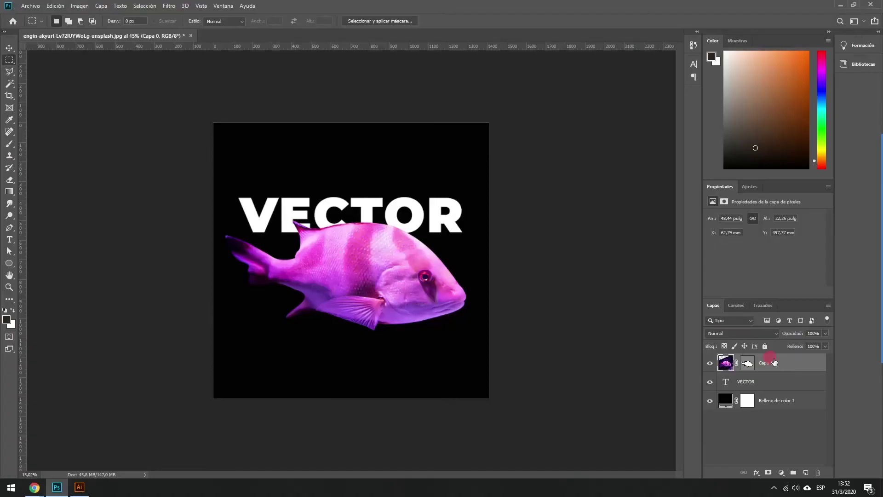
right_click(774, 362)
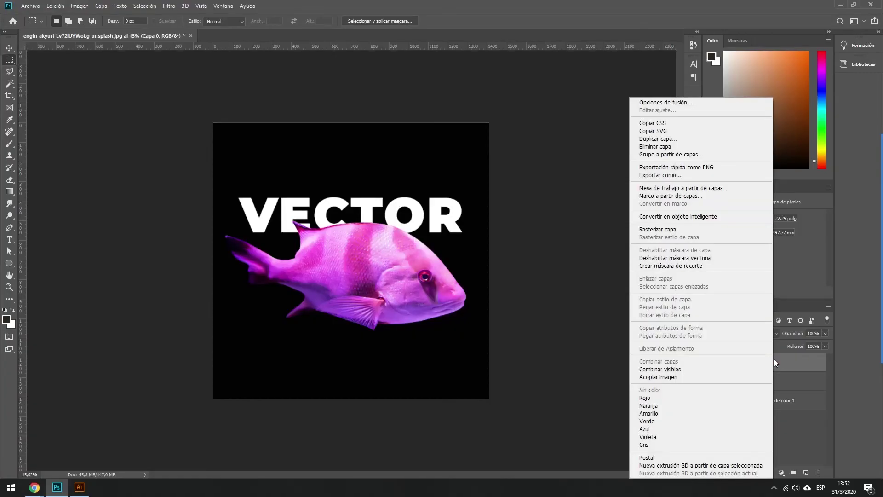
click(702, 102)
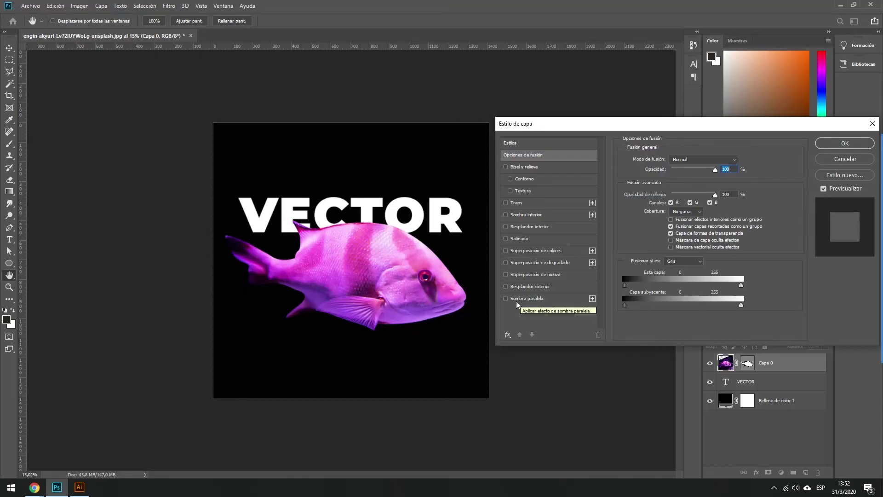
Enable Sombra paralela on the fish with Multiplicar blend mode and a black colour.
click(516, 299)
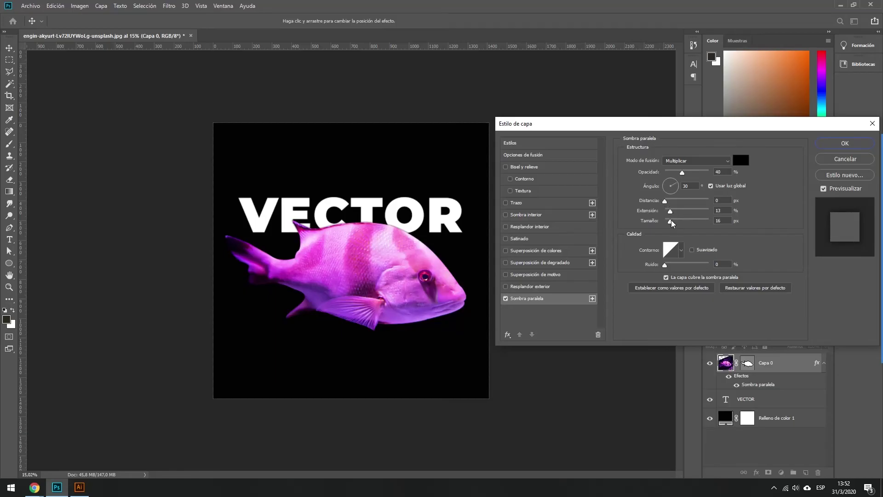
mouse_move(681, 226)
mouse_down()
mouse_move(698, 228)
mouse_move(687, 223)
mouse_up()
click(726, 161)
click(725, 168)
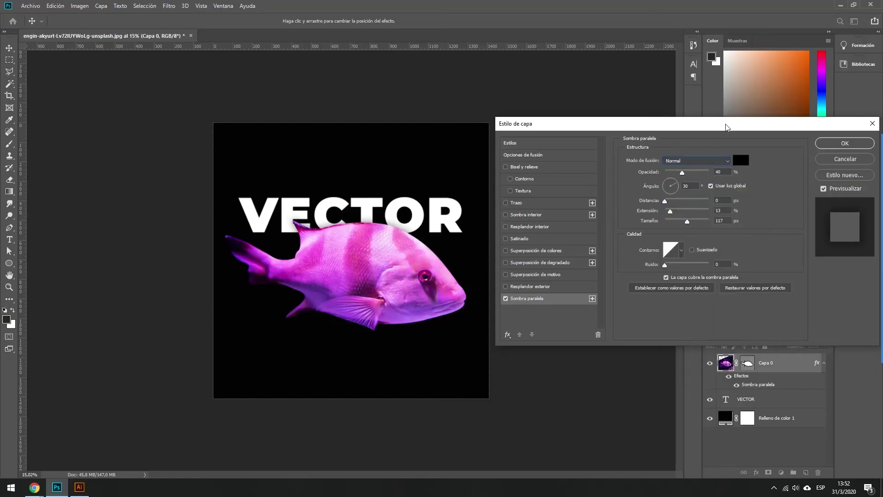
click(720, 164)
click(731, 188)
click(741, 161)
drag(598, 306, 666, 264)
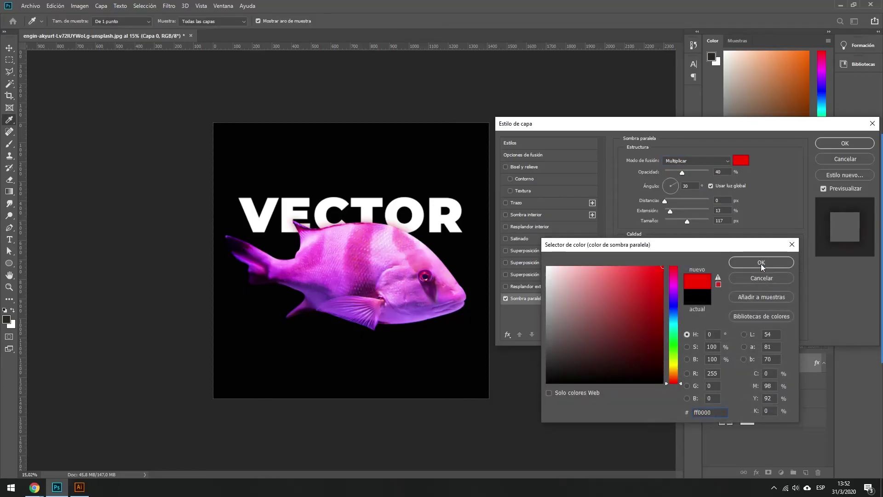
click(761, 262)
click(740, 160)
click(523, 420)
click(736, 262)
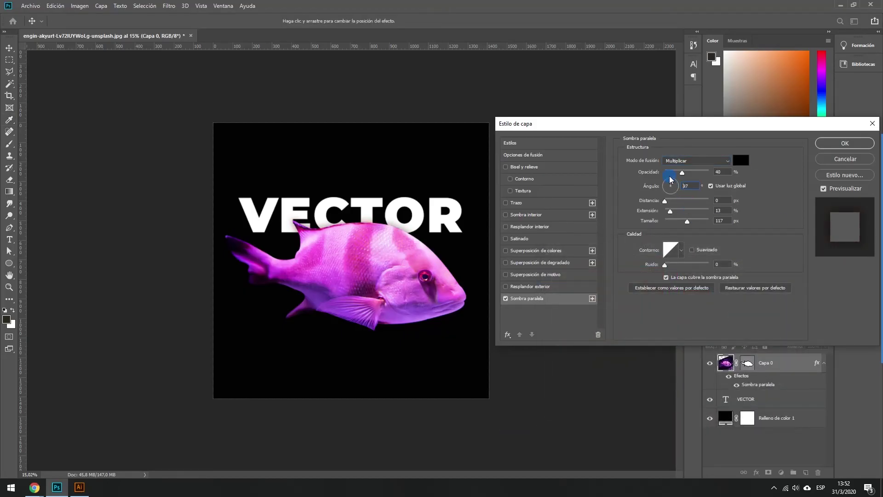
Set the shadow to 100% opacity, 0 distance, 26% spread, 207 px size, and apply.
drag(685, 175, 717, 176)
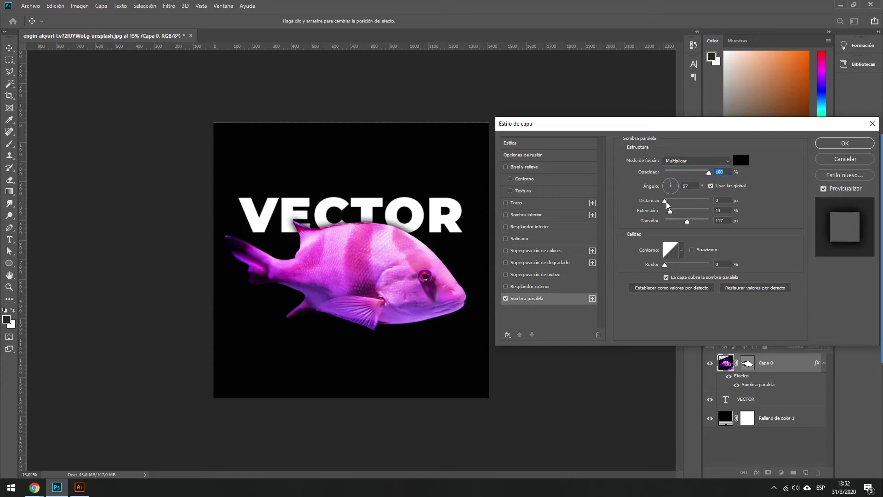
click(664, 203)
mouse_move(670, 213)
mouse_down()
mouse_move(725, 229)
mouse_move(675, 215)
mouse_up()
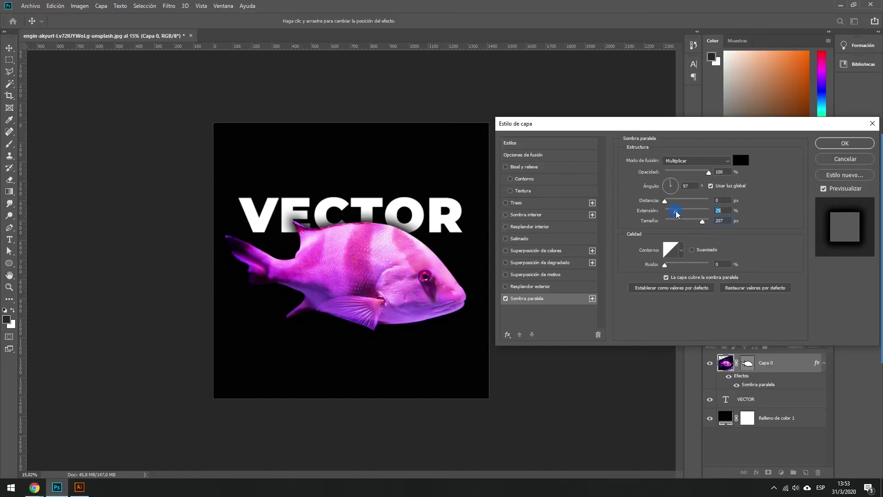
click(835, 142)
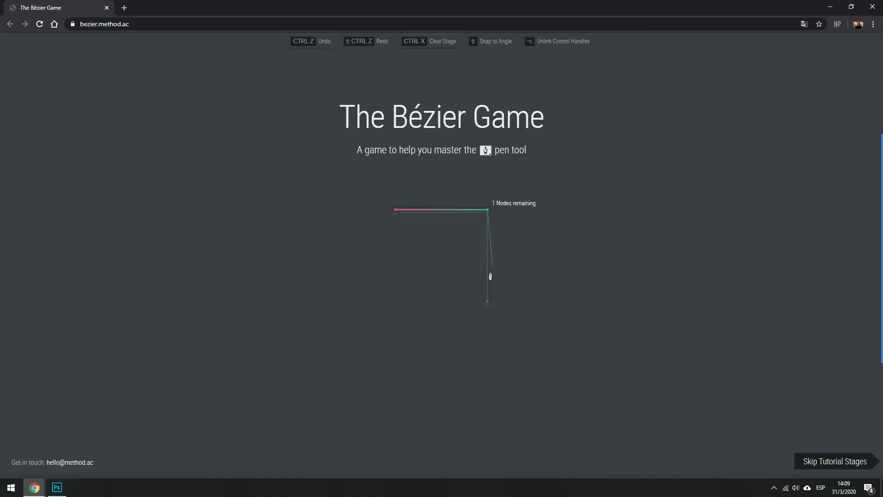
Finish the L-shape and trace the house outline with Shift-snapped corner nodes.
click(487, 301)
click(811, 472)
key(shift)
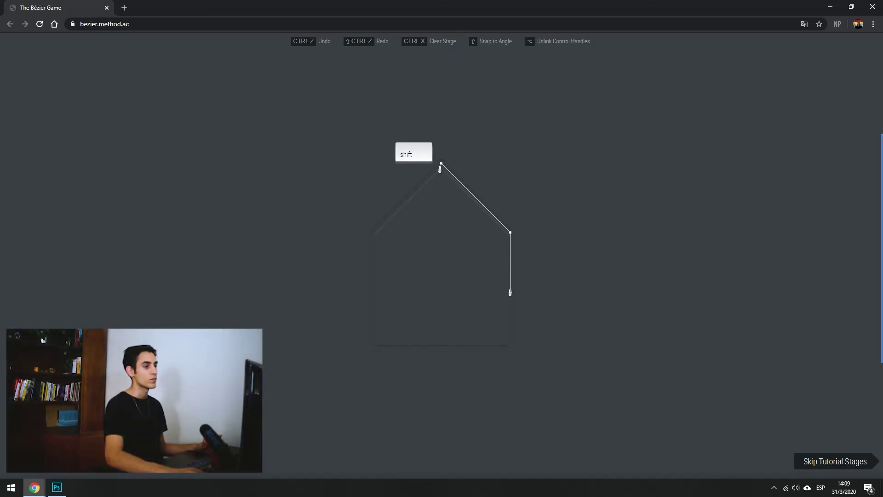
click(510, 348)
click(372, 348)
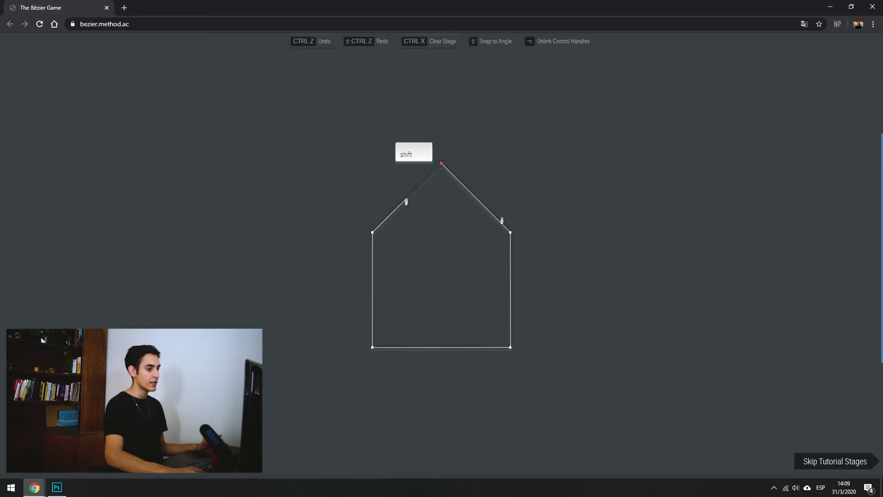
click(509, 233)
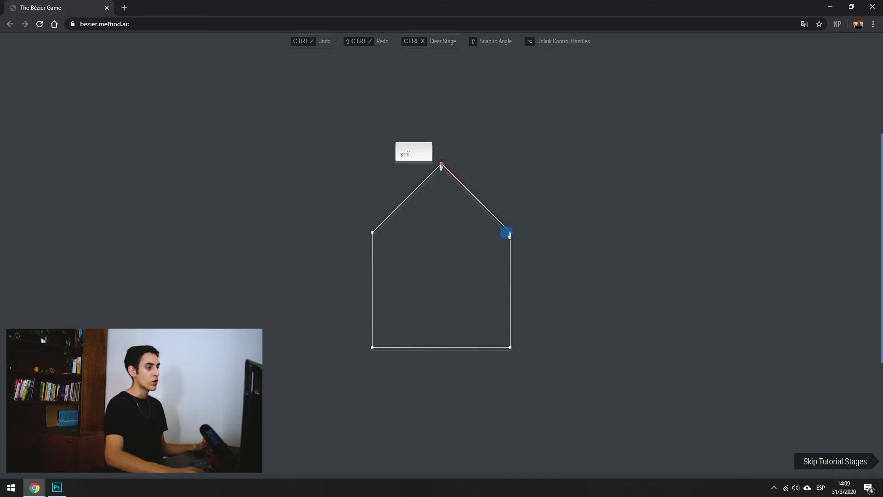
click(509, 349)
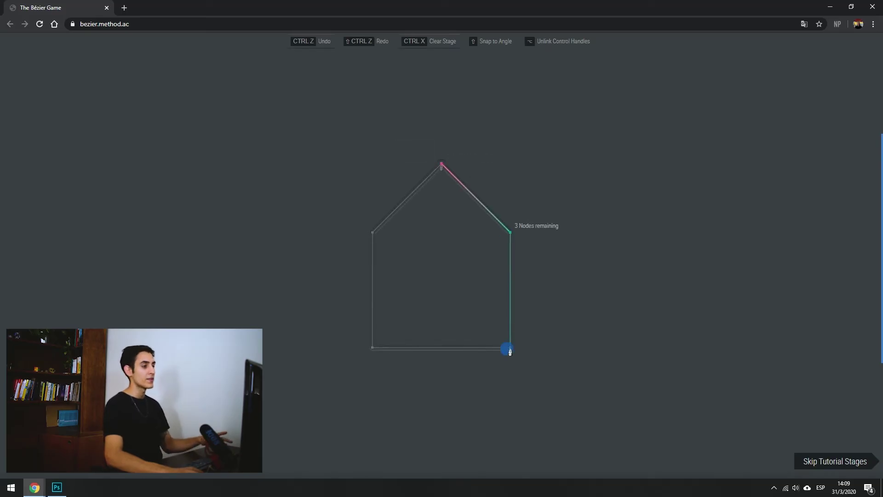
click(373, 348)
click(373, 233)
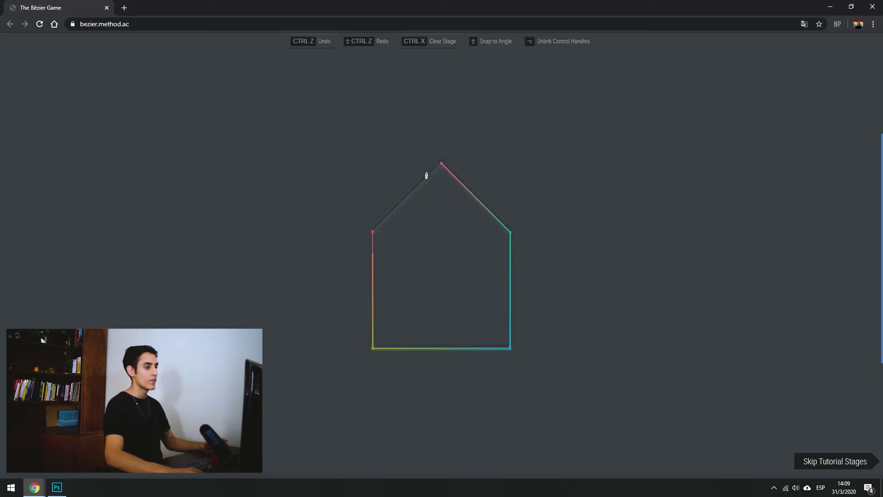
click(441, 165)
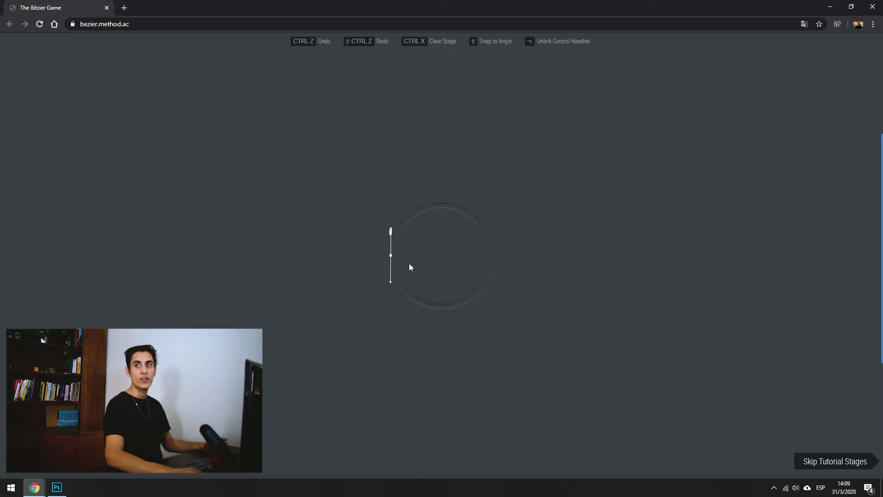
Trace the circle with smooth nodes at top, right and bottom, closing at the start.
drag(441, 204, 469, 204)
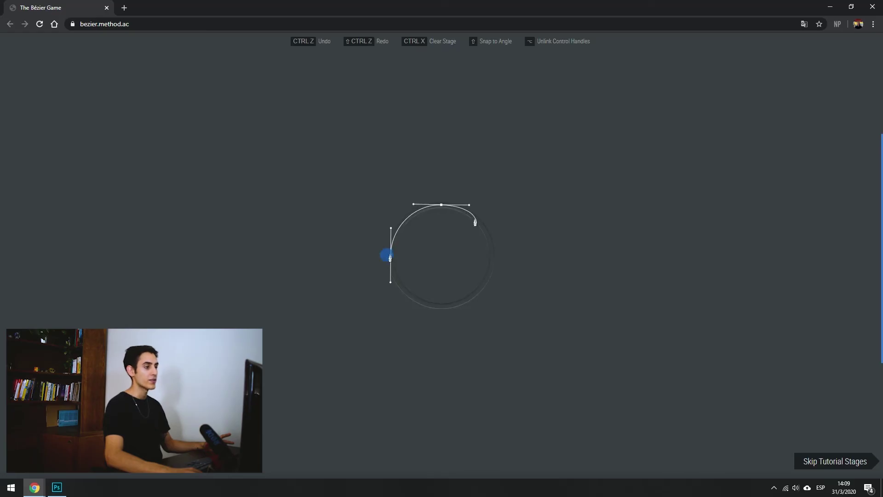
drag(492, 255, 492, 285)
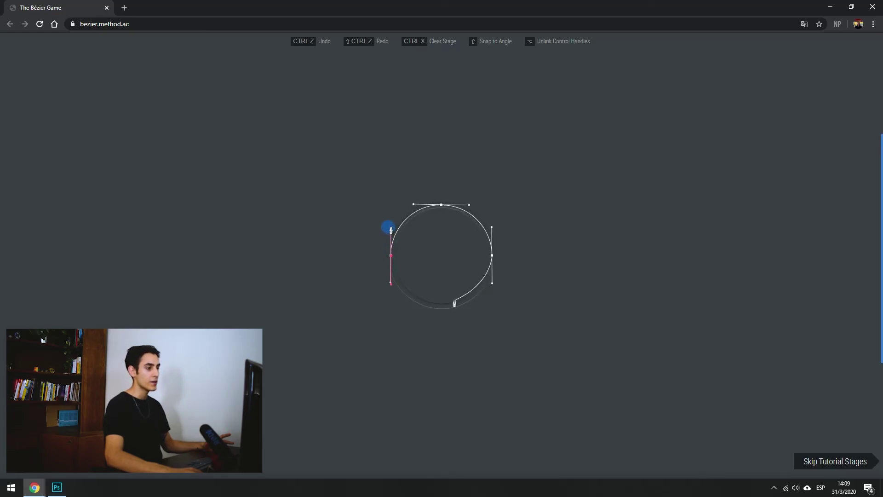
drag(441, 306, 414, 306)
drag(455, 204, 474, 204)
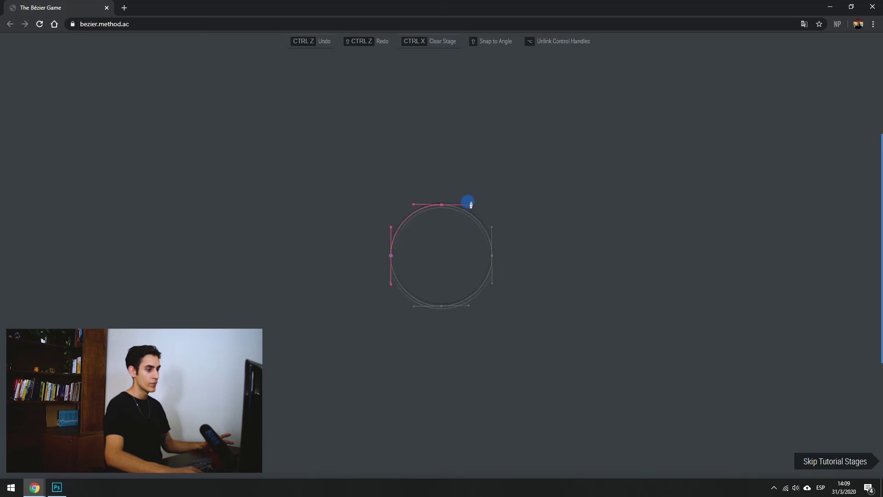
click(470, 204)
drag(492, 257, 492, 284)
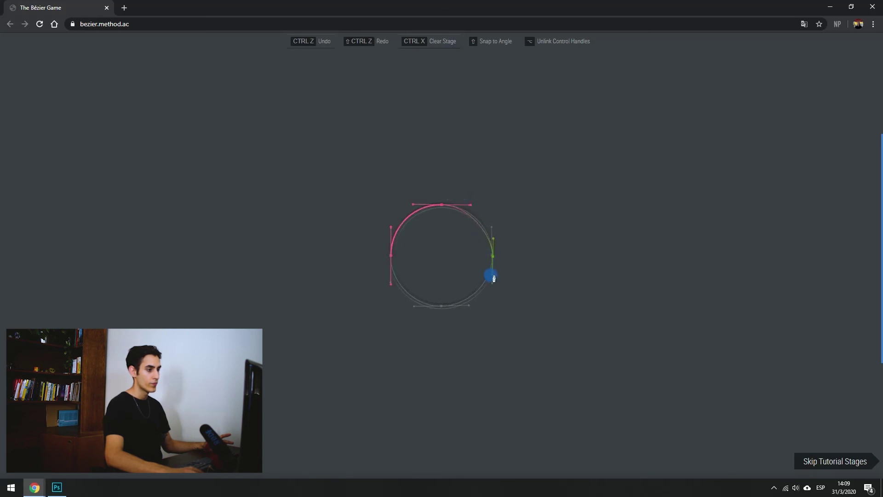
drag(442, 306, 409, 306)
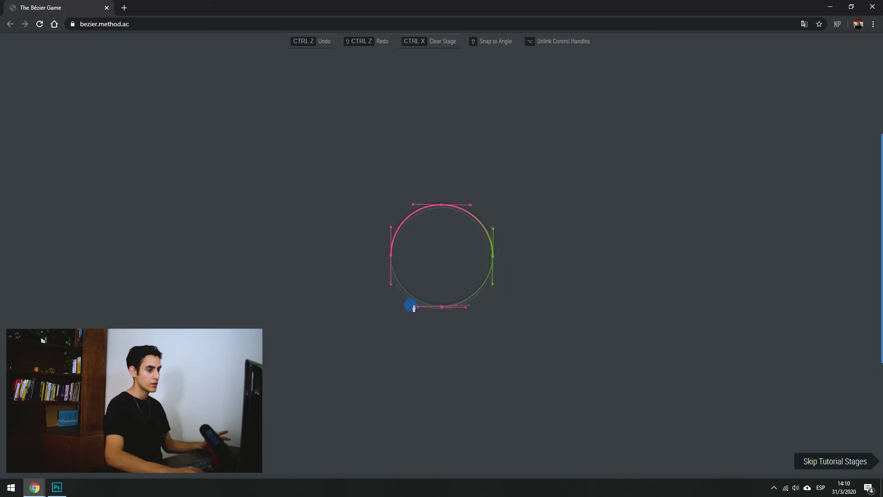
drag(391, 256, 392, 236)
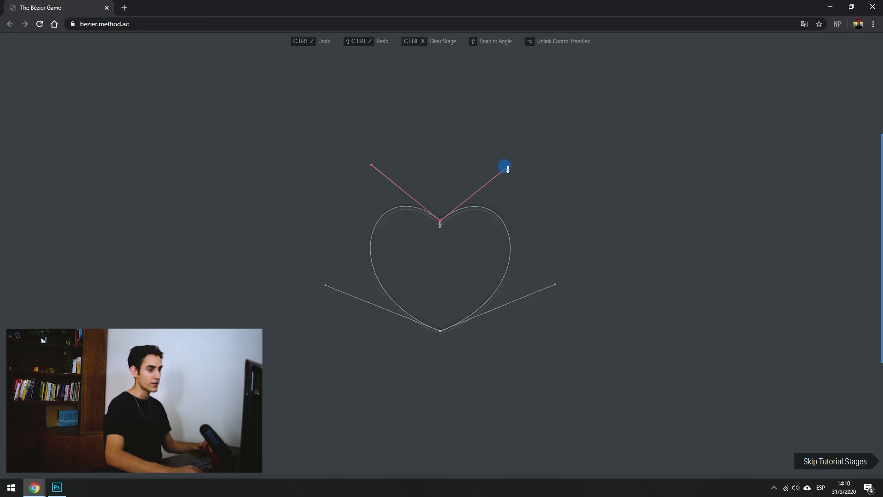
Trace the heart with a curved bottom node, closing it at the top notch.
drag(440, 332, 324, 380)
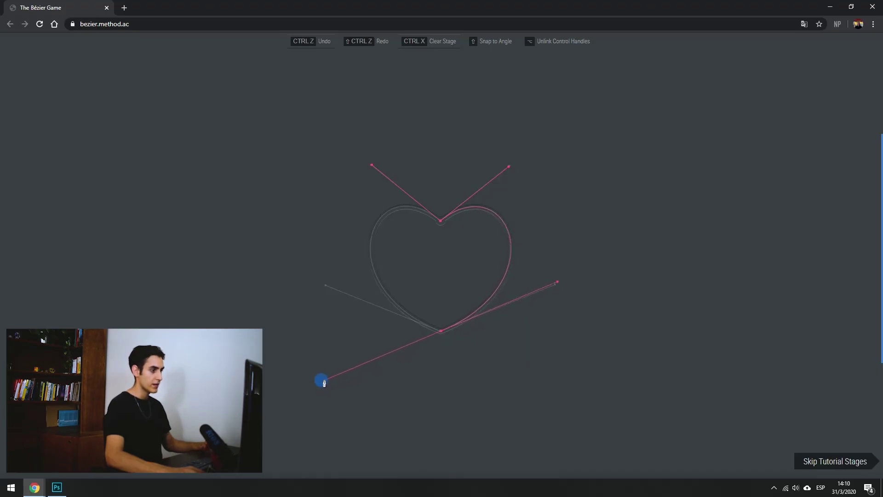
click(440, 221)
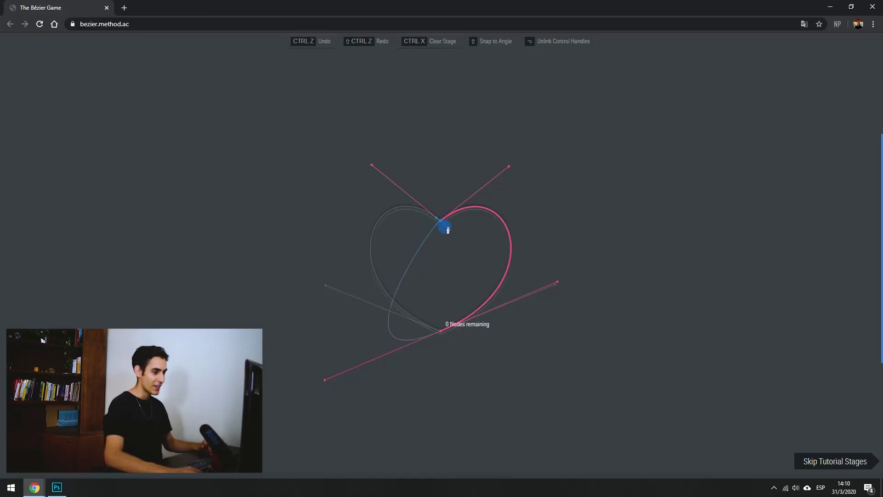
drag(439, 331, 325, 285)
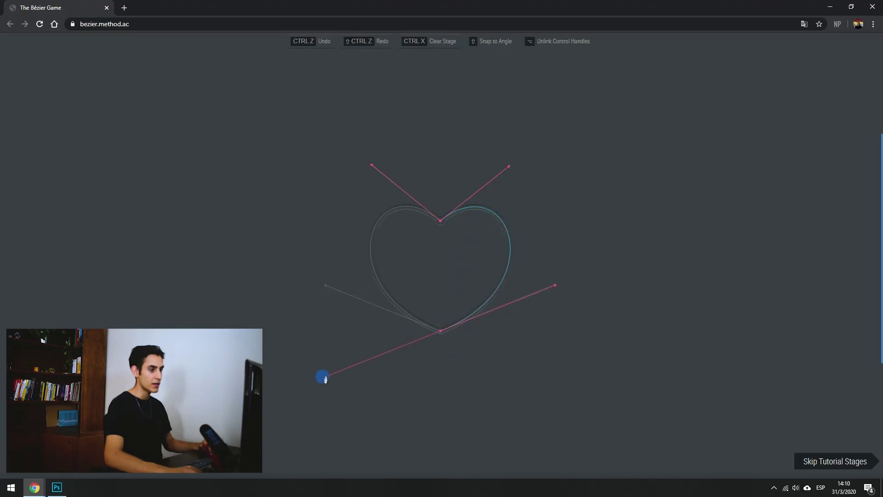
click(440, 221)
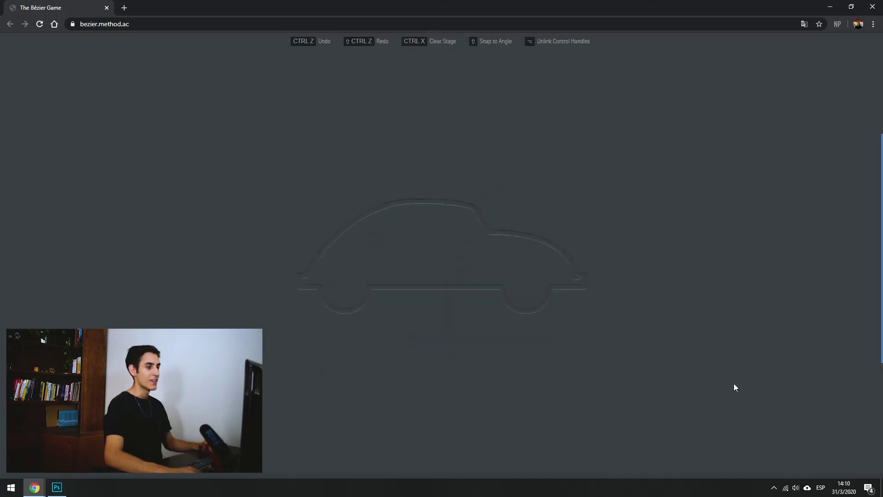
Trace the car outline: bumper corners, curves under both wheels, roof curve and rear window.
click(576, 276)
click(584, 275)
click(584, 288)
drag(528, 312, 502, 319)
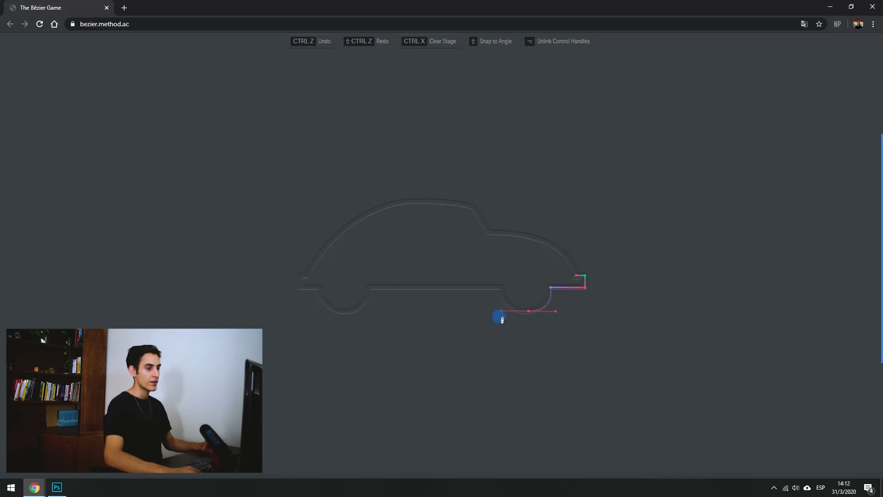
click(502, 288)
click(368, 288)
drag(345, 312, 327, 313)
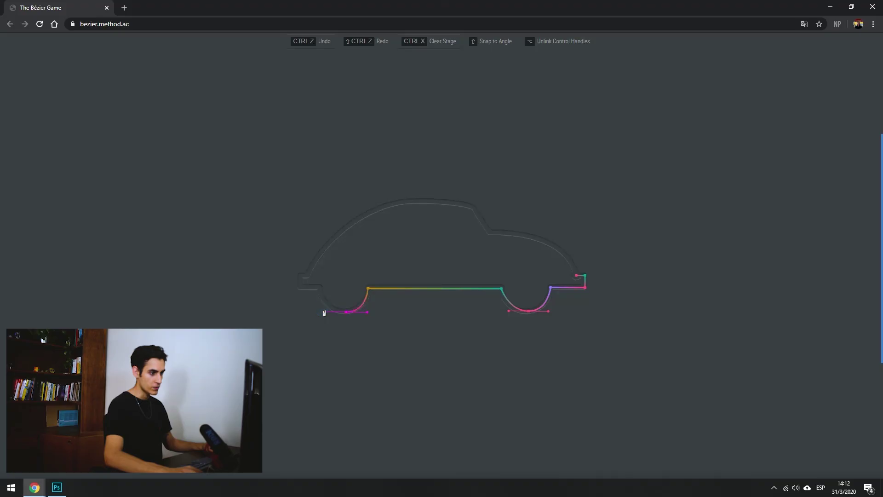
click(320, 289)
drag(395, 203, 446, 197)
click(472, 206)
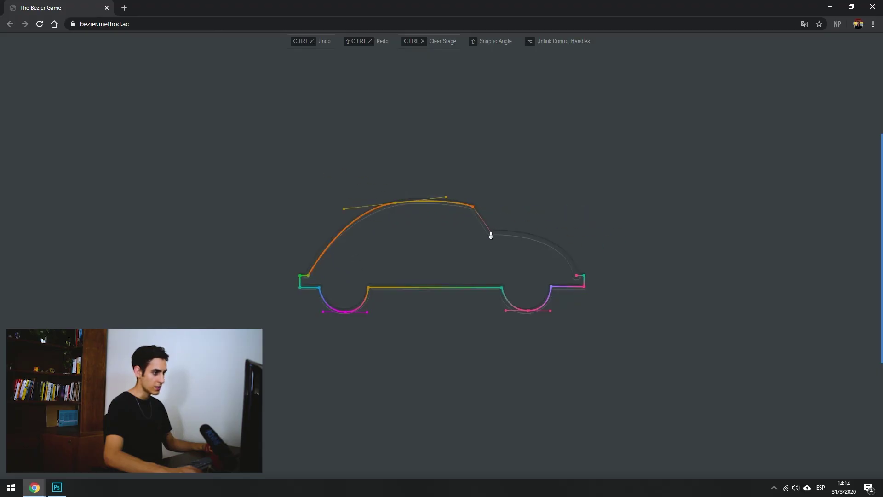
click(489, 233)
drag(580, 276, 592, 327)
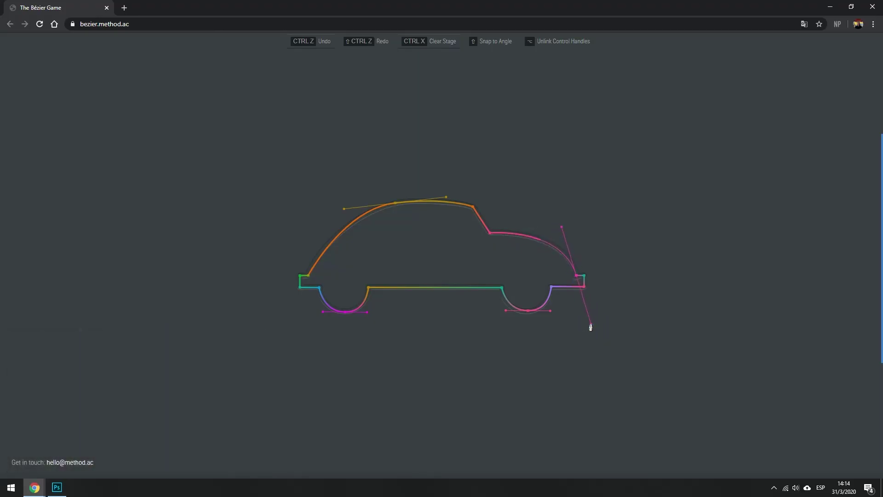
Advance to the airplane stage and place nodes along its top edge to the nose.
click(465, 434)
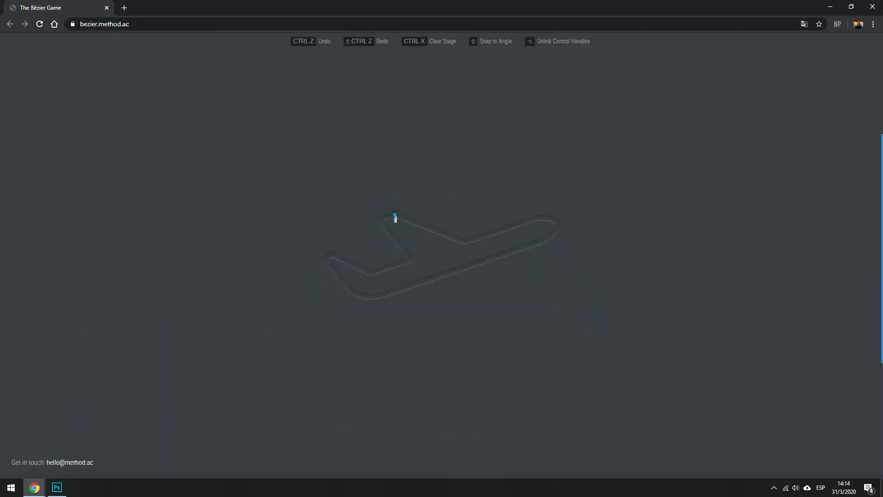
click(466, 243)
click(534, 220)
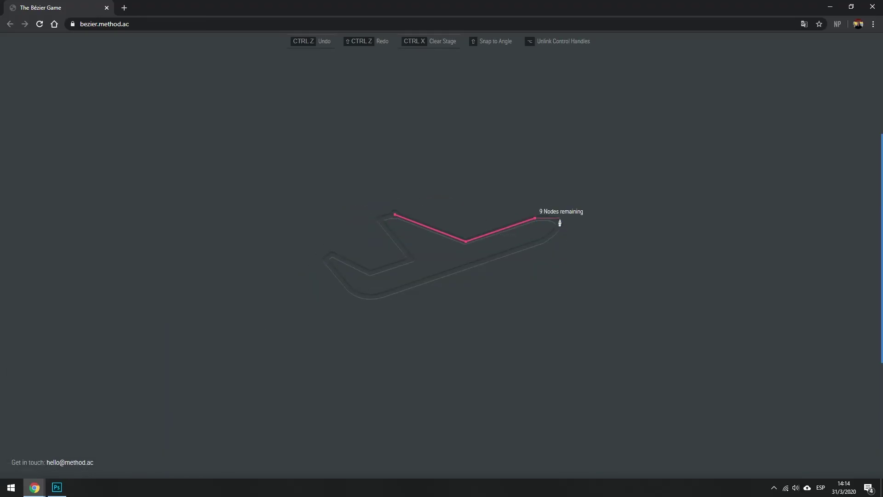
click(557, 225)
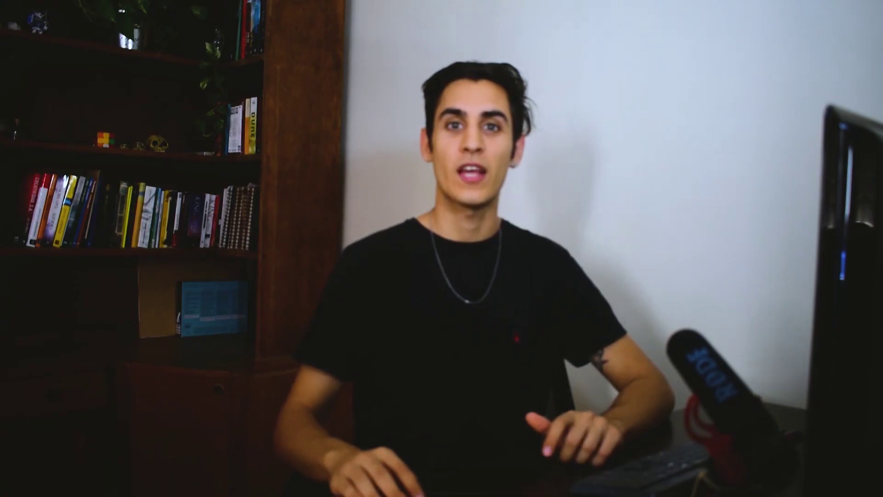